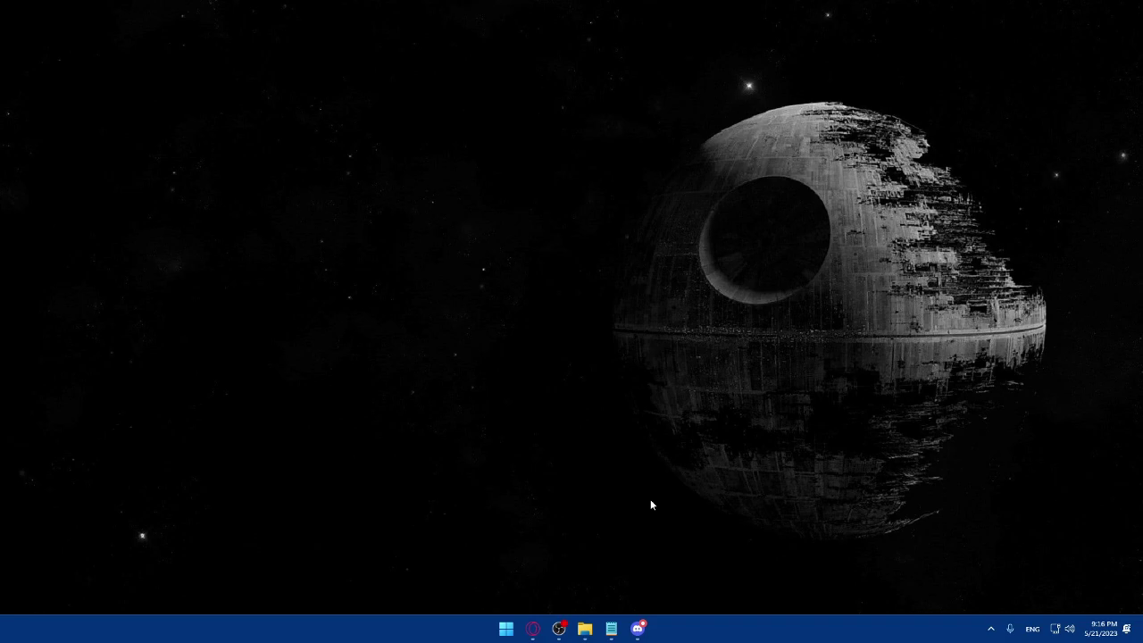
Launch CapCut from Windows search and start a new empty project, 0521.
key(super)
text(capCut)
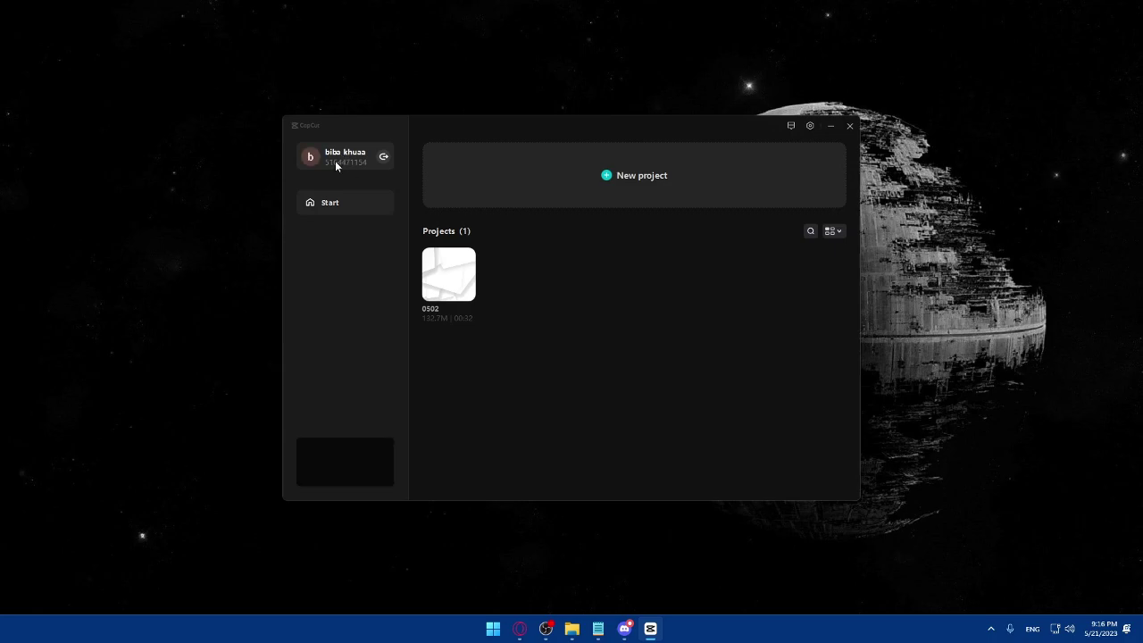
click(615, 177)
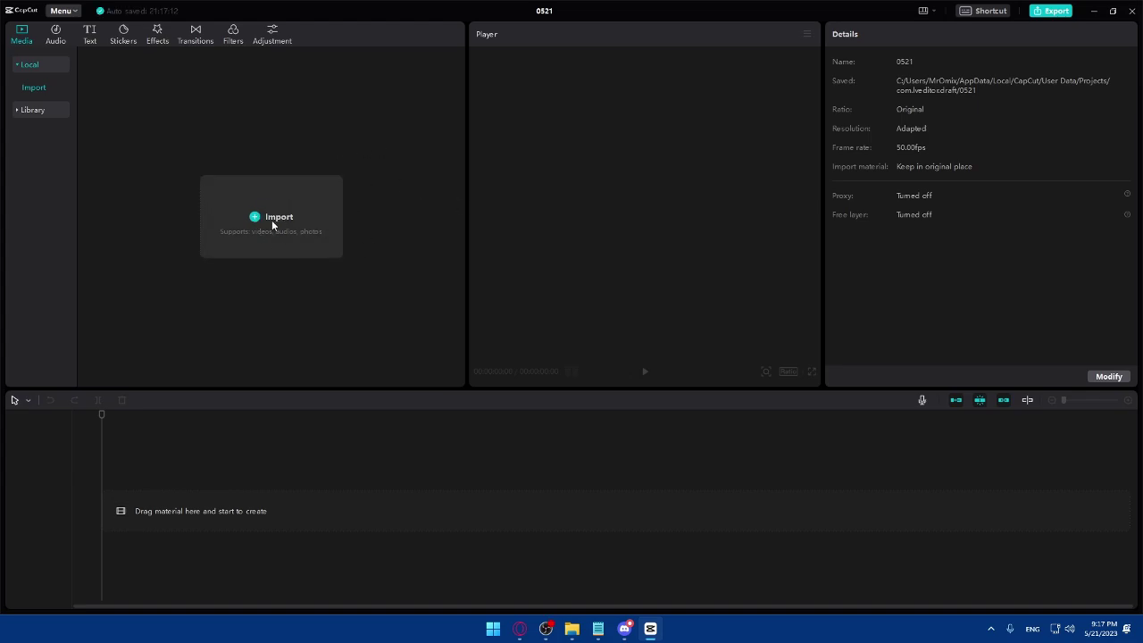
Import the pexels-silviu hardware clip from Videos > Captures into the media area.
click(289, 216)
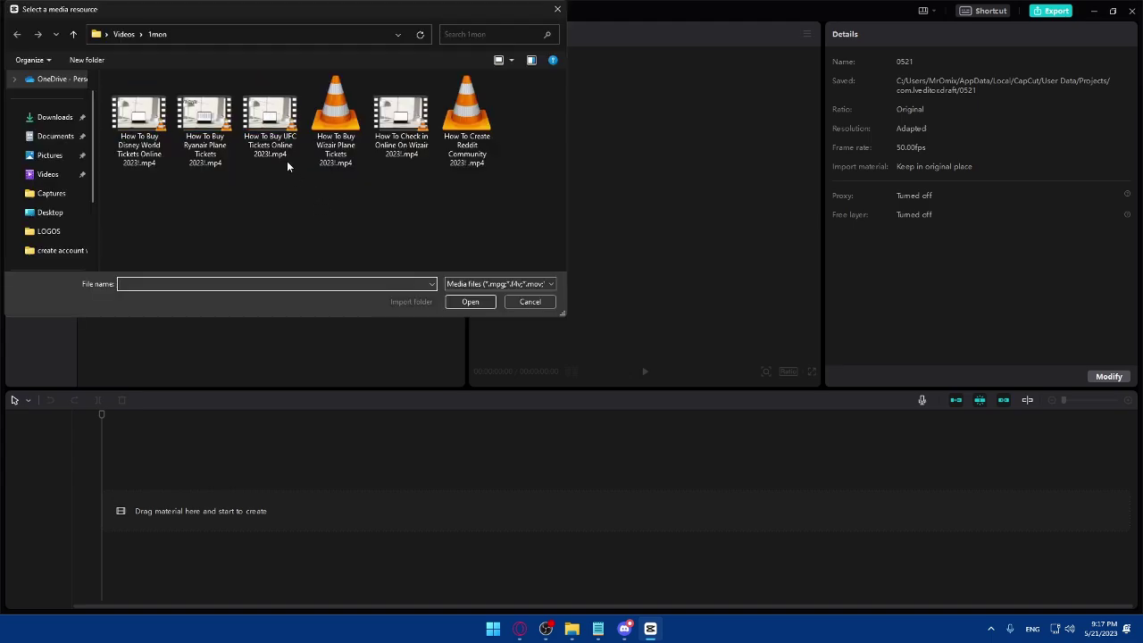
click(53, 136)
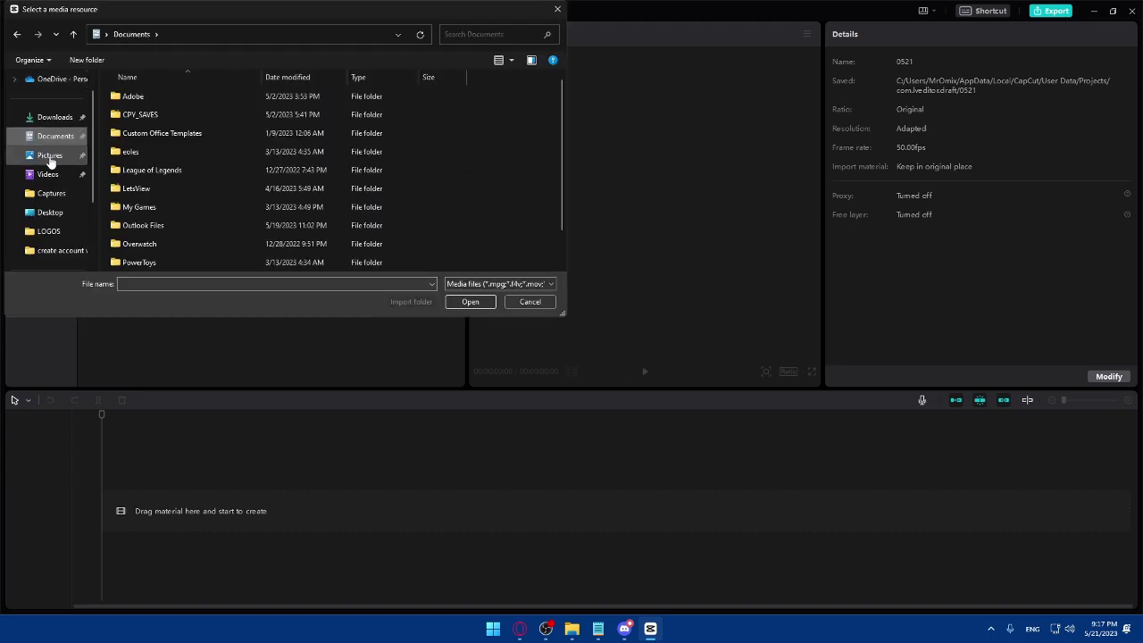
click(52, 117)
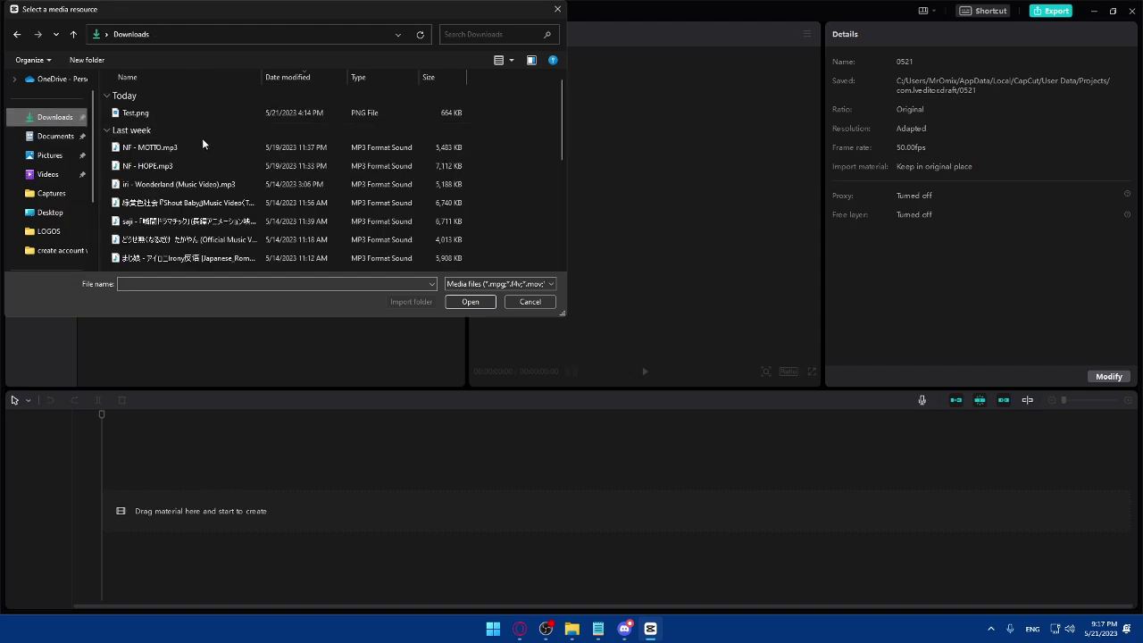
scroll(212, 143, down, 5)
scroll(212, 143, up, 2)
scroll(212, 143, down, 2)
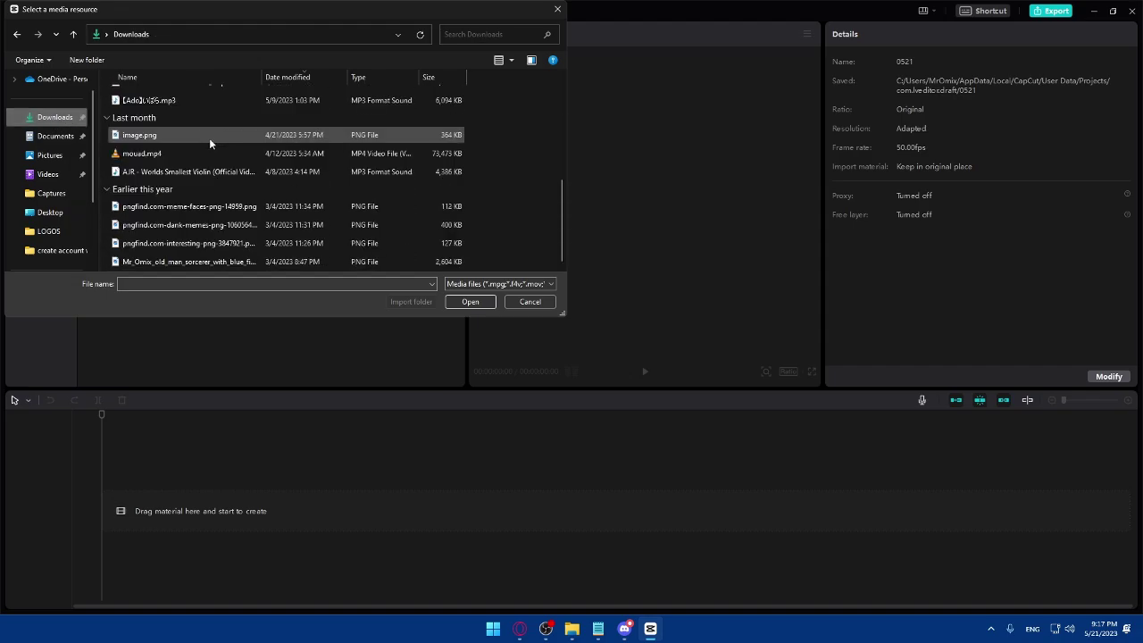
scroll(72, 146, up, 1)
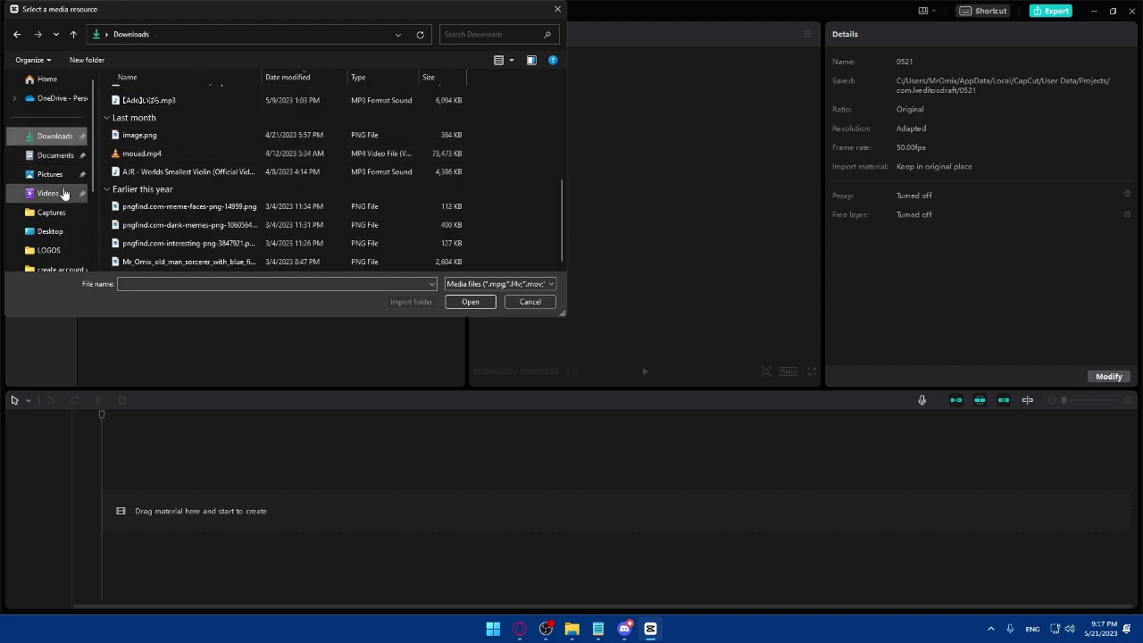
click(69, 192)
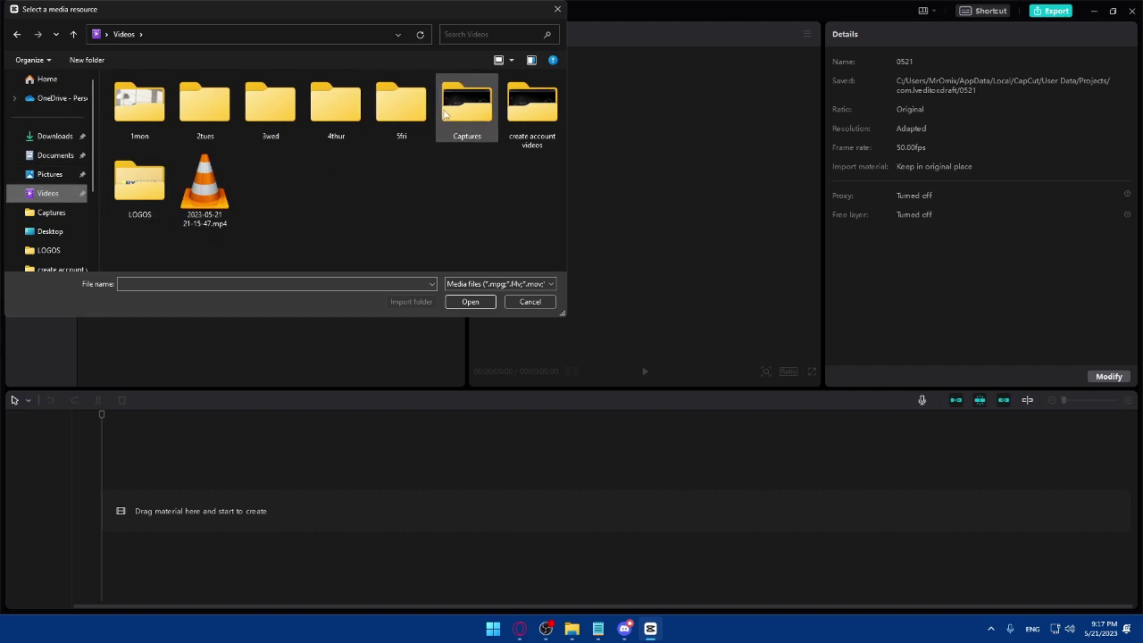
double_click(466, 105)
scroll(375, 197, down, 5)
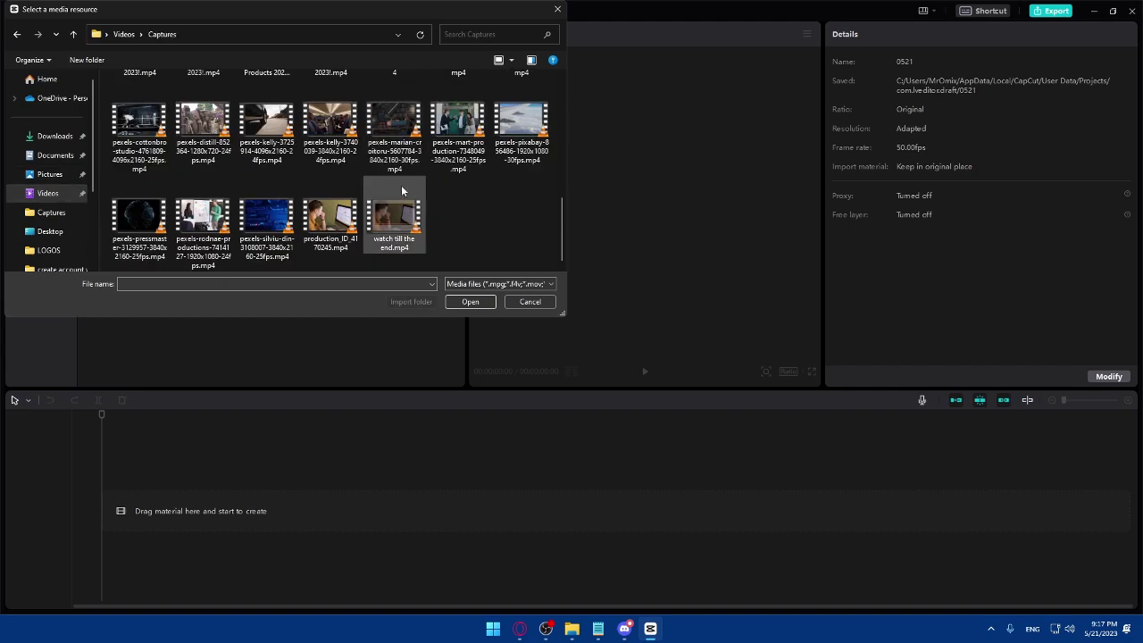
double_click(268, 221)
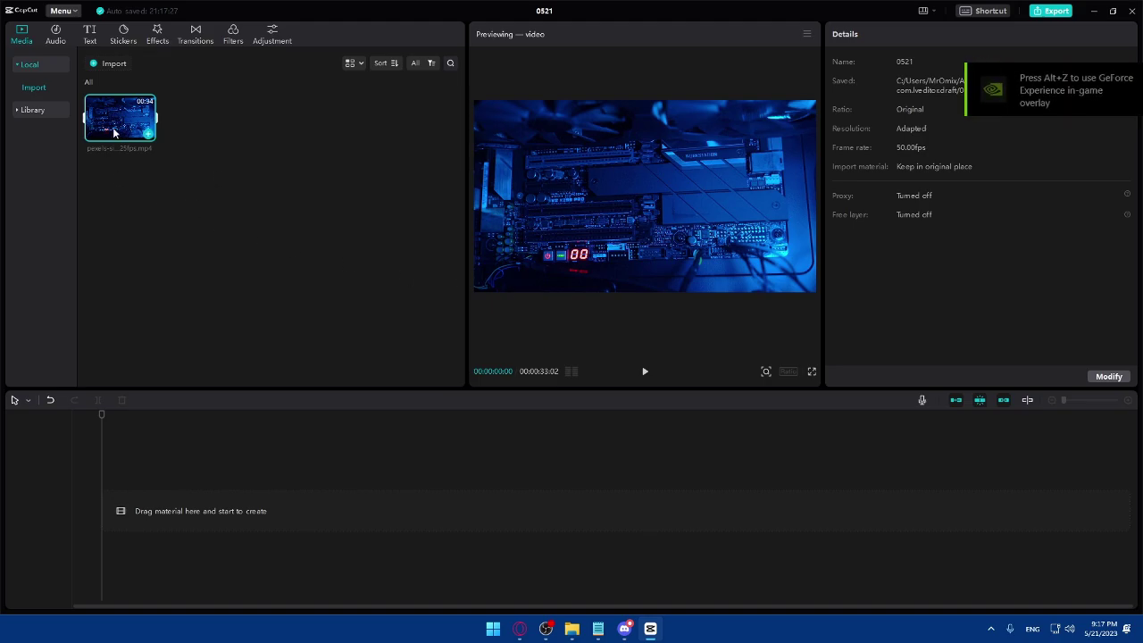
Place the hardware clip on the main track, zoom the timeline in, and start a voiceover recording.
drag(117, 122, 224, 482)
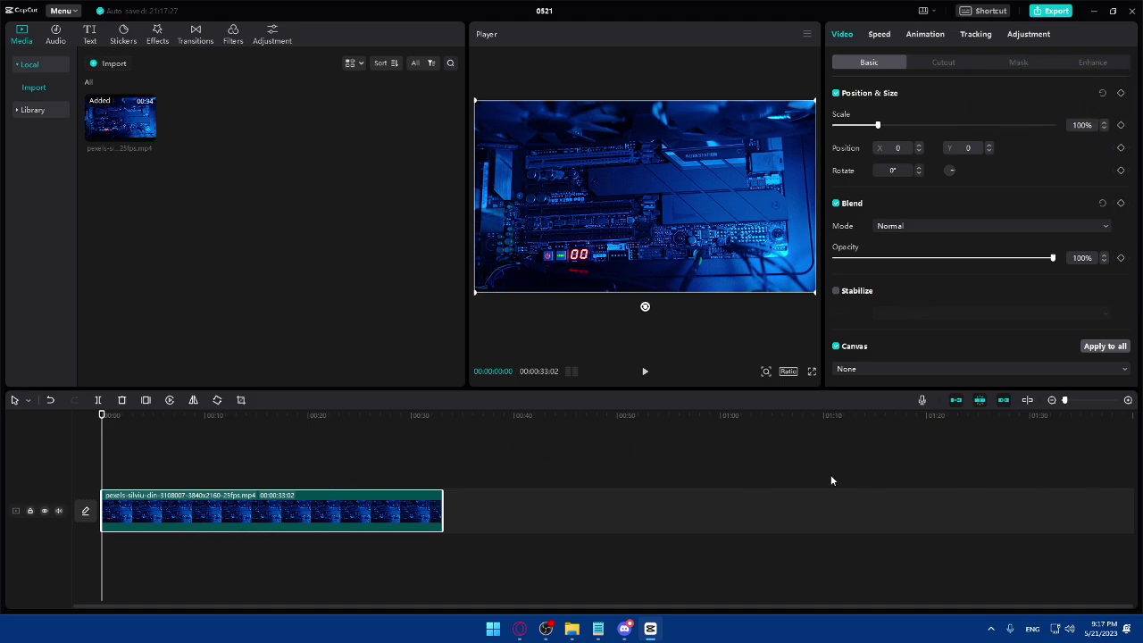
click(1073, 404)
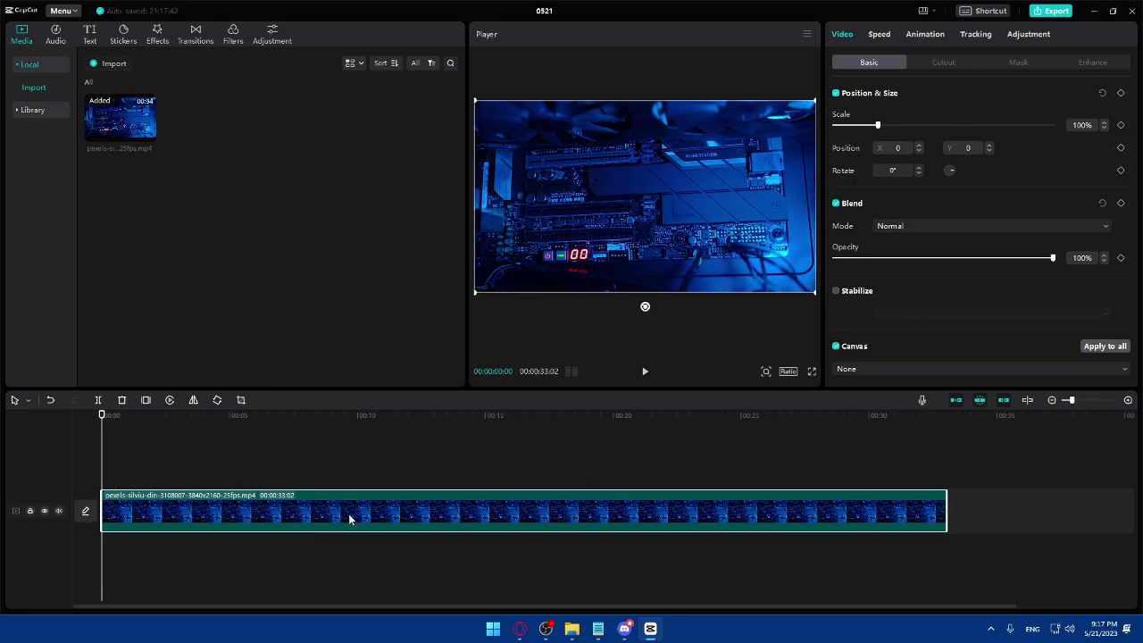
click(923, 400)
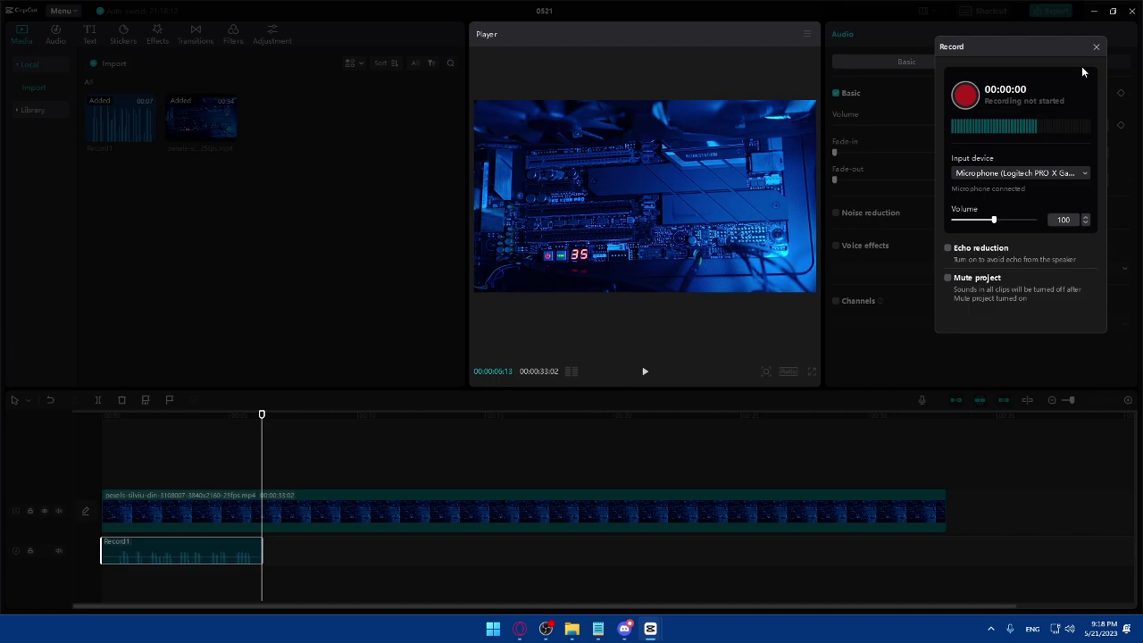
Close the recording panel and position the Record1 clip at the project start.
click(1095, 46)
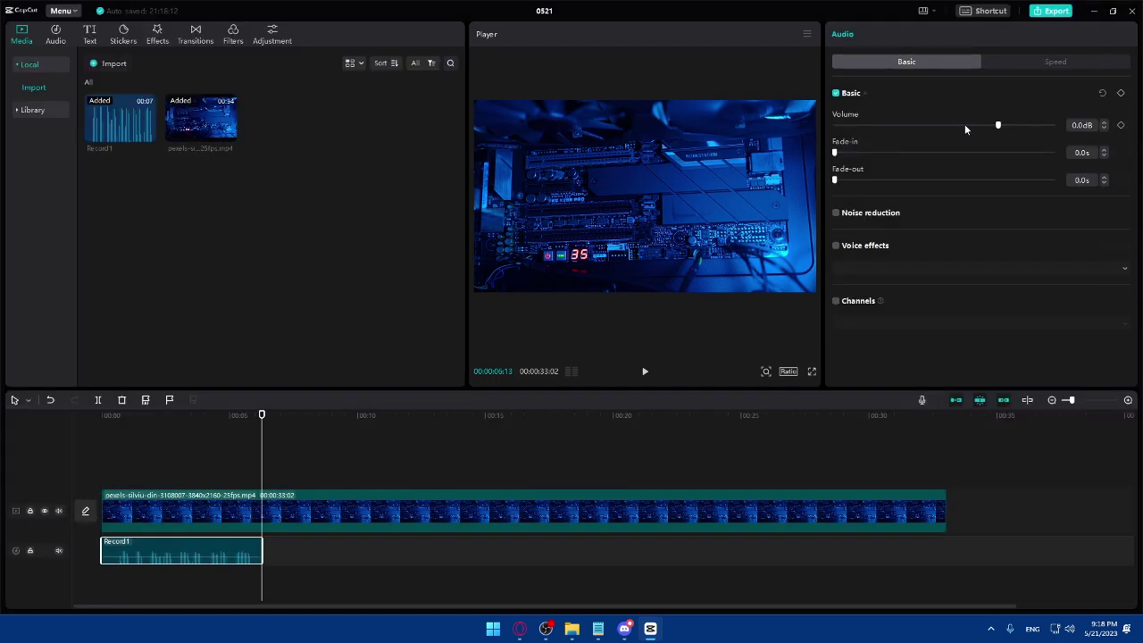
drag(243, 550, 309, 554)
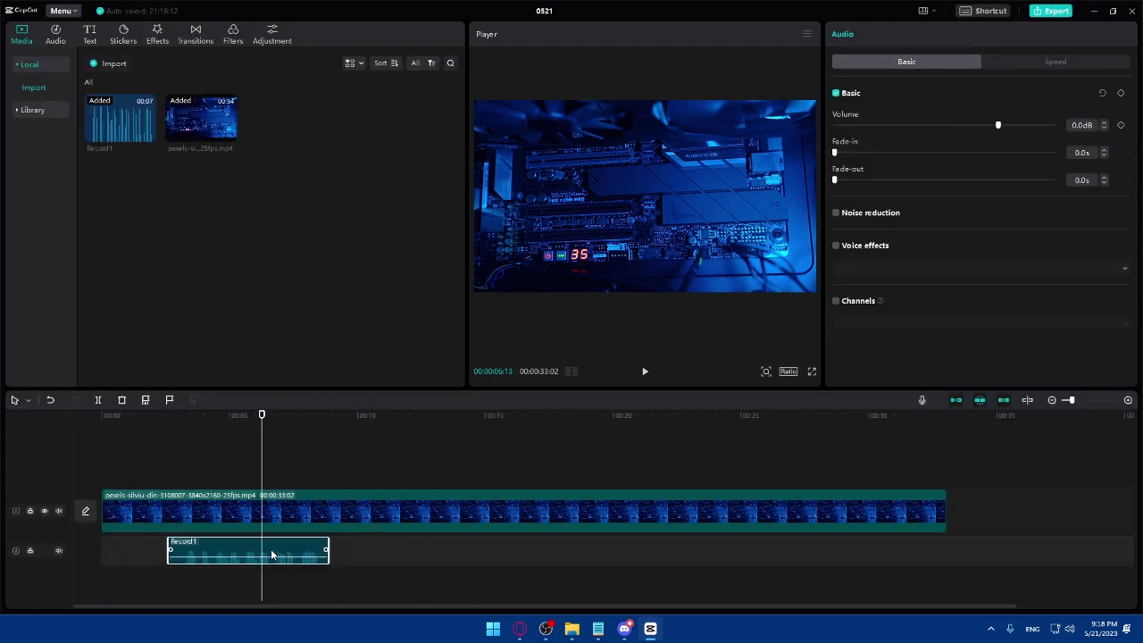
right_click(309, 555)
mouse_move(308, 554)
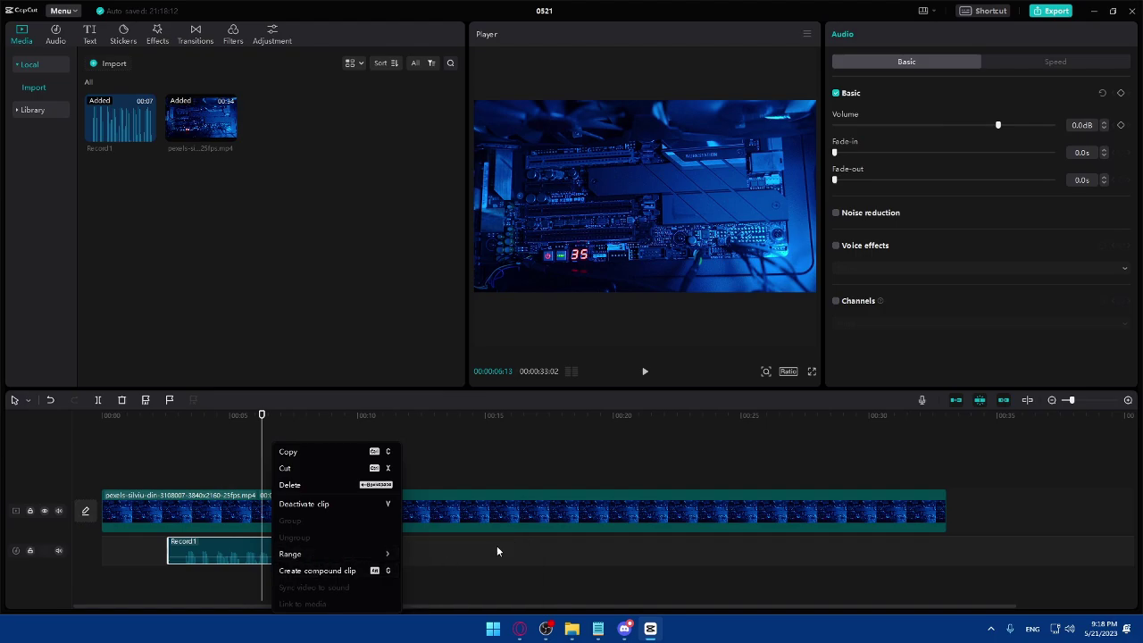
click(574, 554)
drag(253, 551, 187, 551)
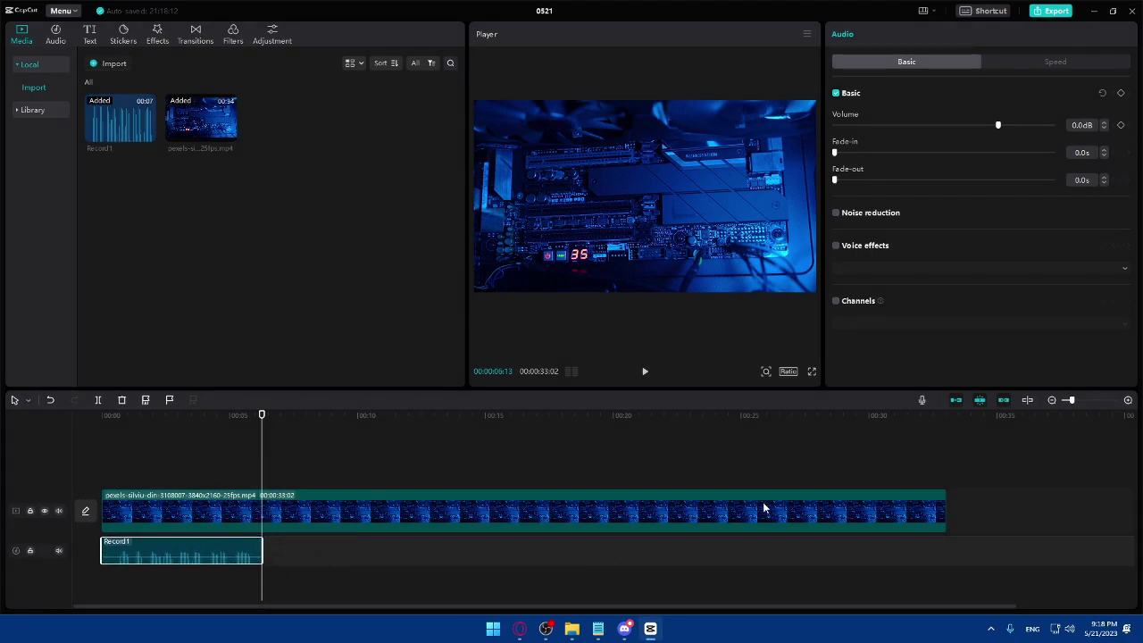
Trim the hardware clip to about 6 seconds to end with Record1, then delete Record1.
click(923, 510)
drag(942, 507, 262, 509)
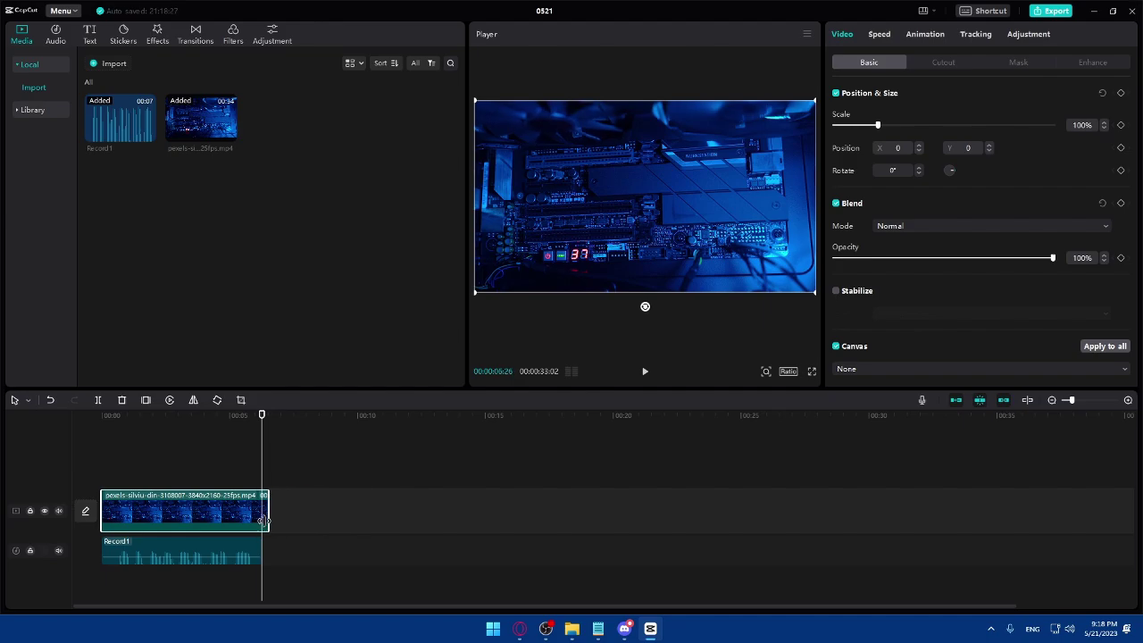
click(201, 554)
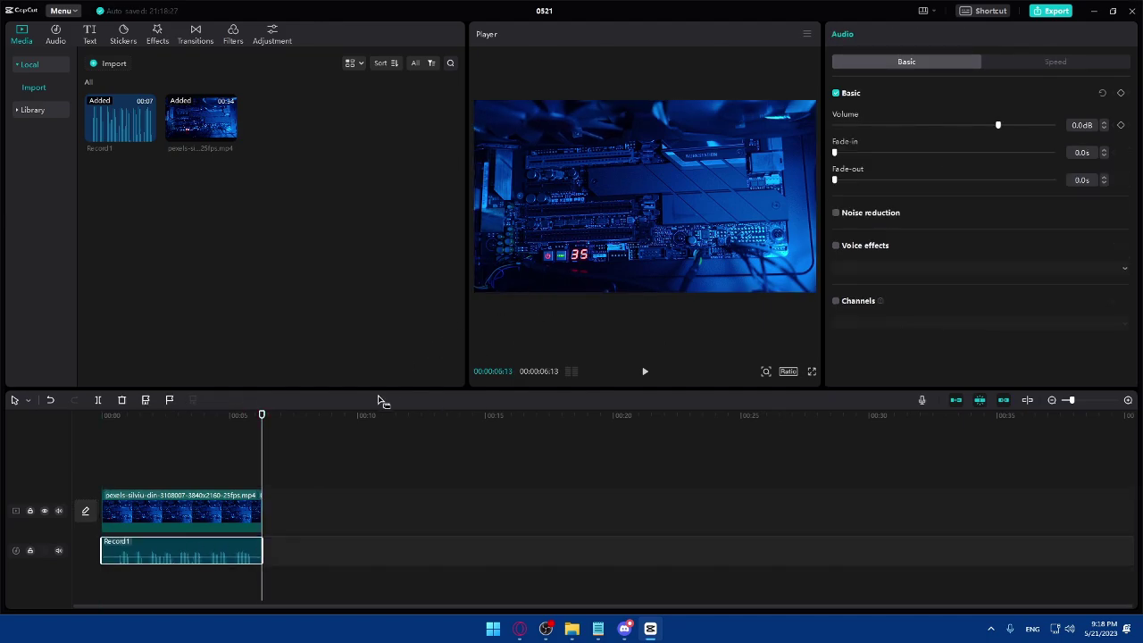
click(360, 478)
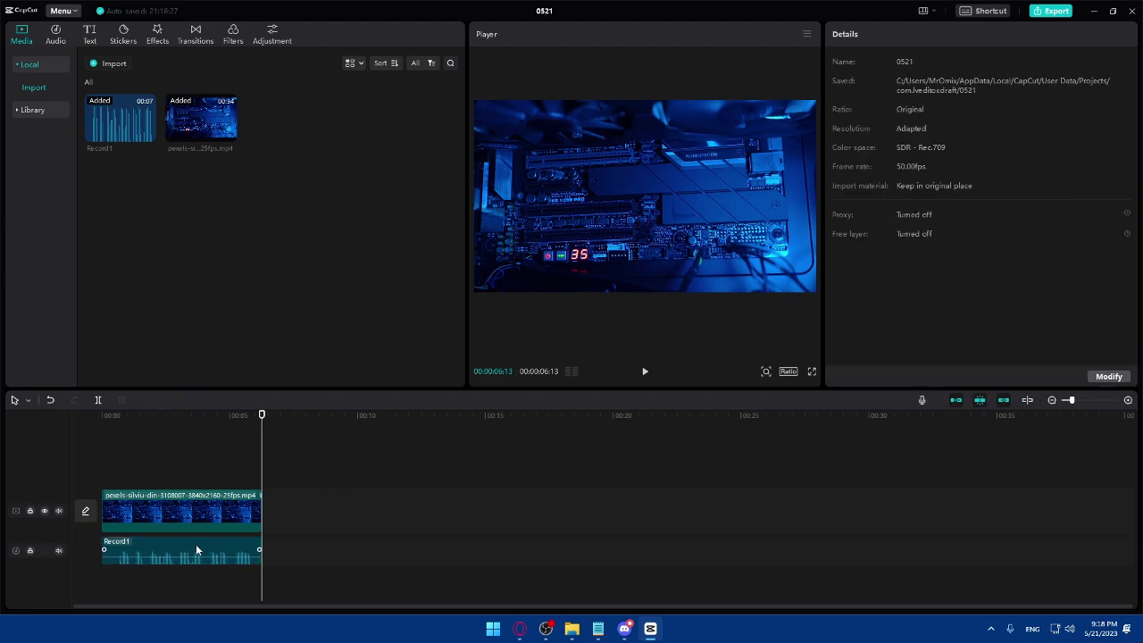
click(198, 550)
key(Delete)
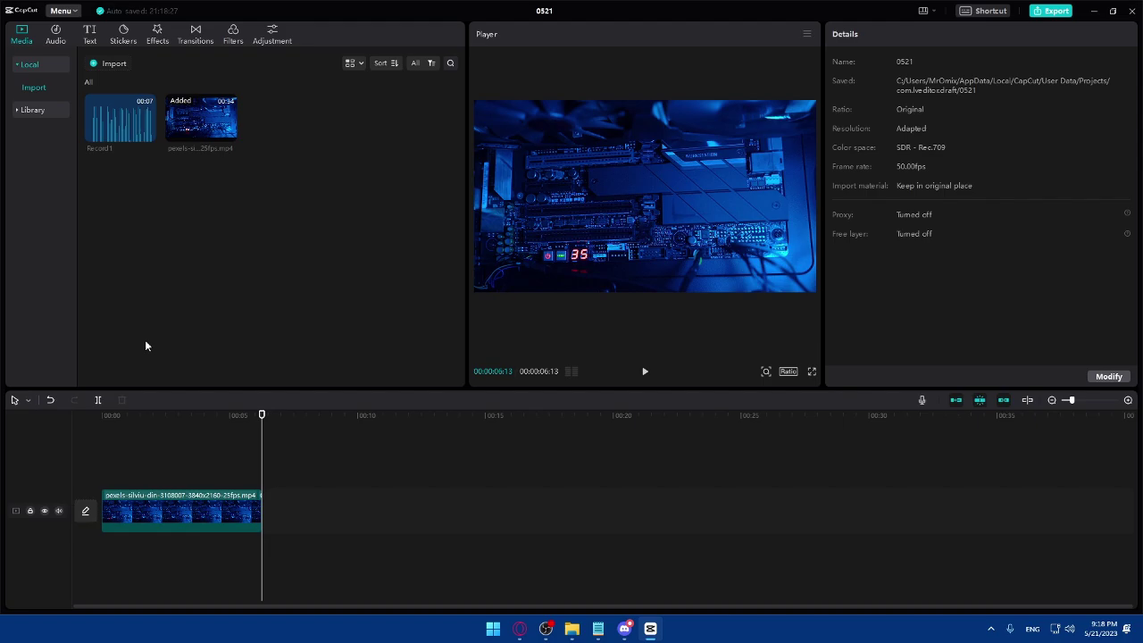
Add the Squiggly Distinction music under the video and preview from the start.
click(58, 36)
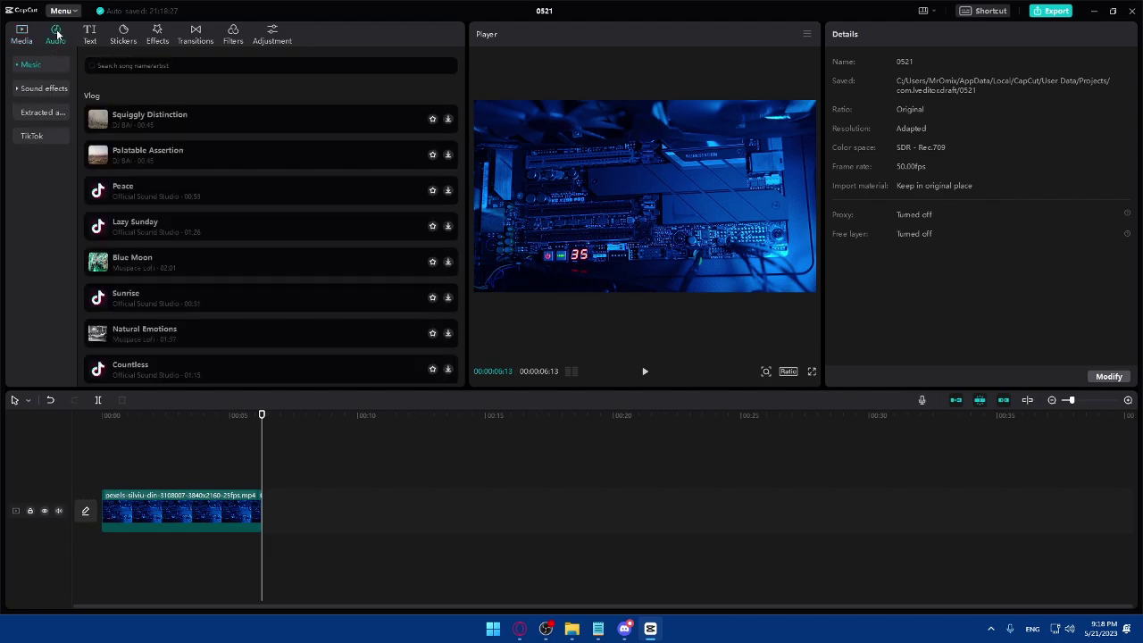
mouse_move(251, 125)
mouse_down()
mouse_move(403, 126)
mouse_move(378, 145)
mouse_move(252, 477)
mouse_move(128, 548)
mouse_up()
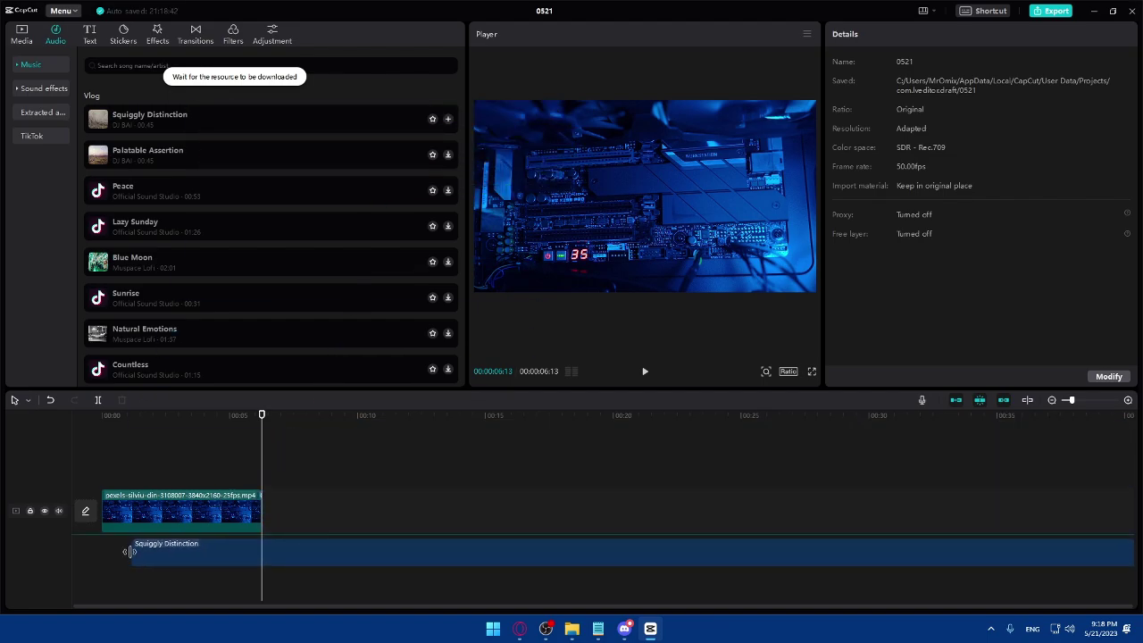
click(140, 456)
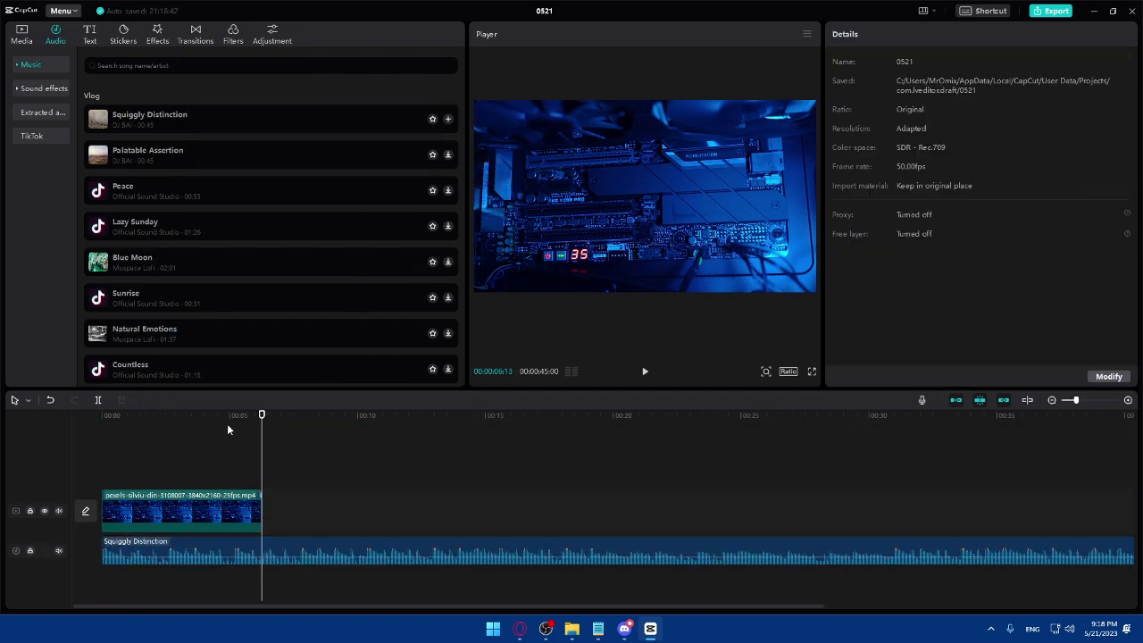
drag(202, 420, 102, 419)
click(641, 373)
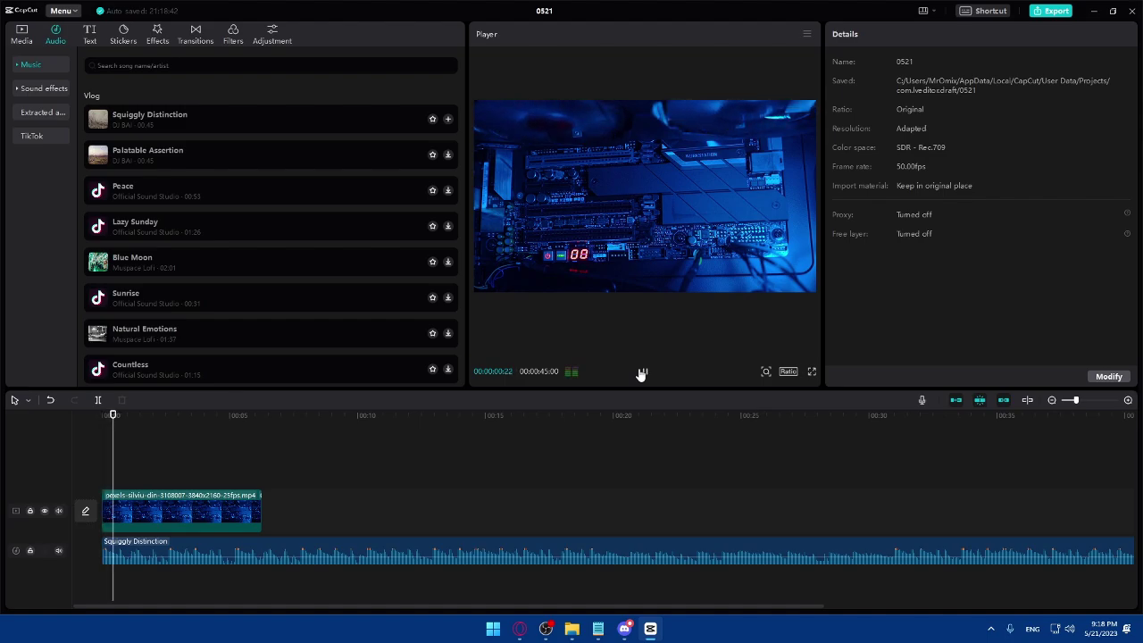
click(640, 372)
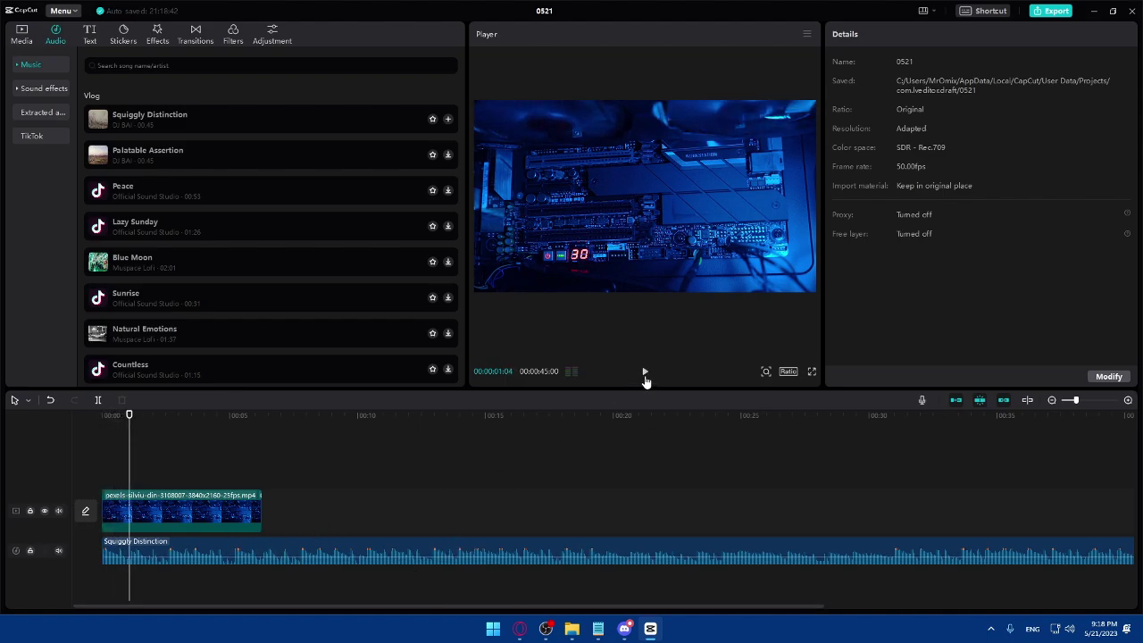
click(643, 373)
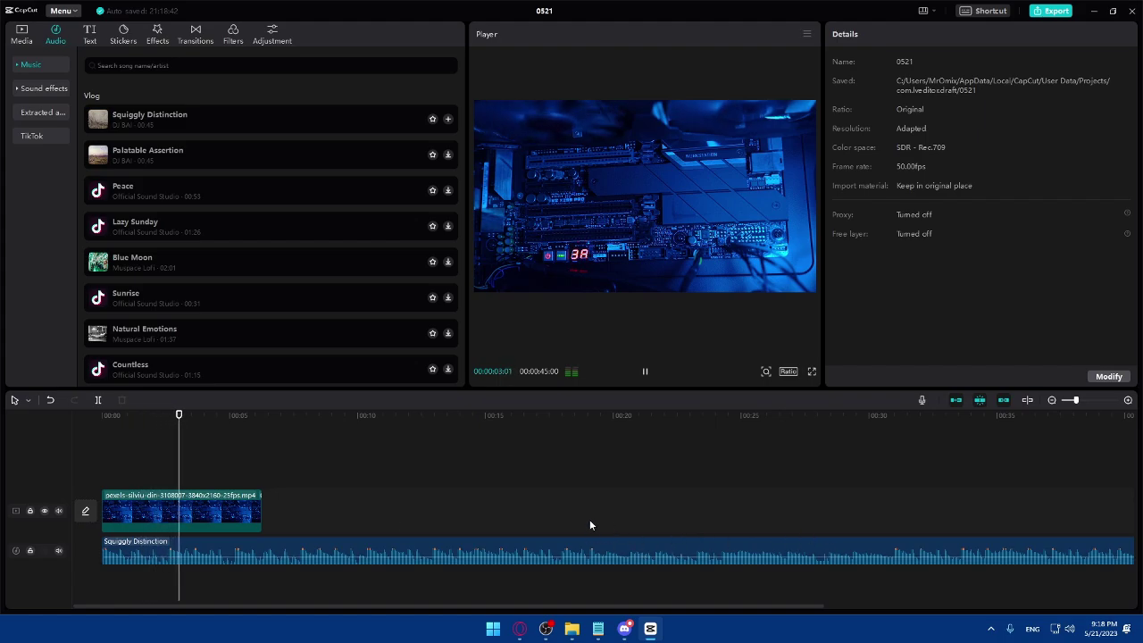
Extend the hardware clip back to its full ~33-second length.
drag(260, 510, 714, 498)
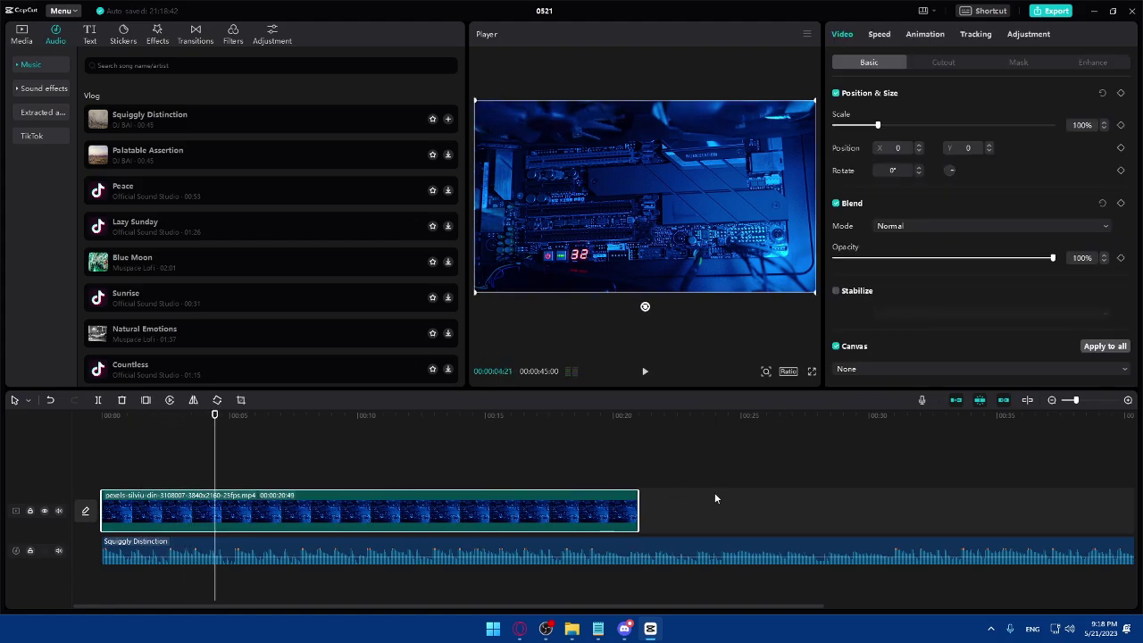
drag(1075, 402, 1073, 402)
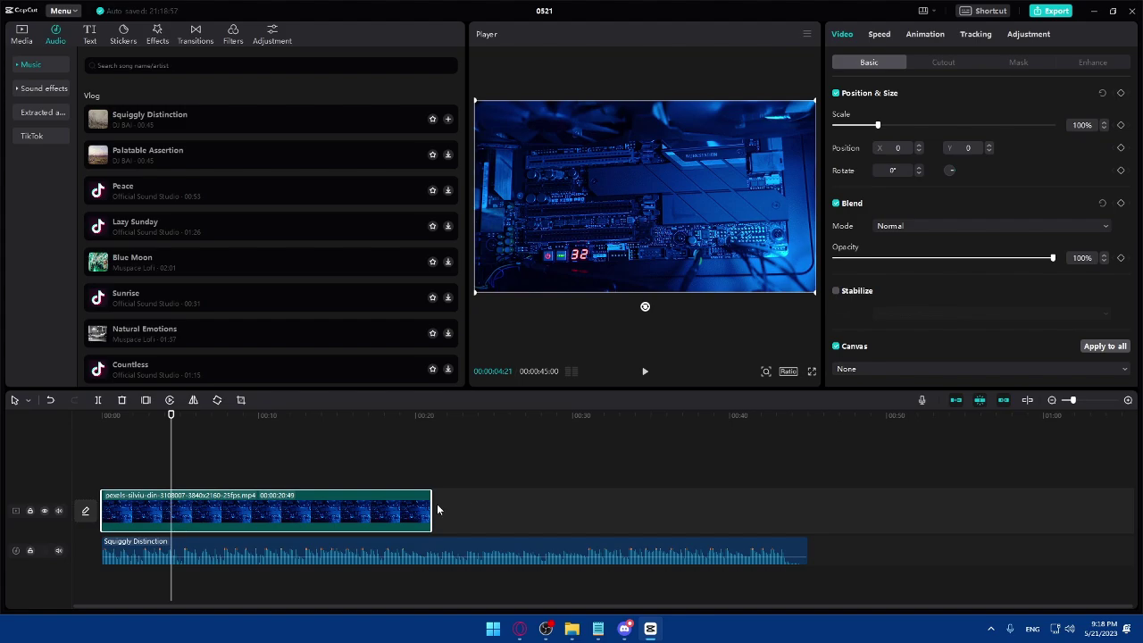
drag(437, 510, 791, 497)
Trim the music to end with the video, undoing an accidental fade-out.
click(801, 551)
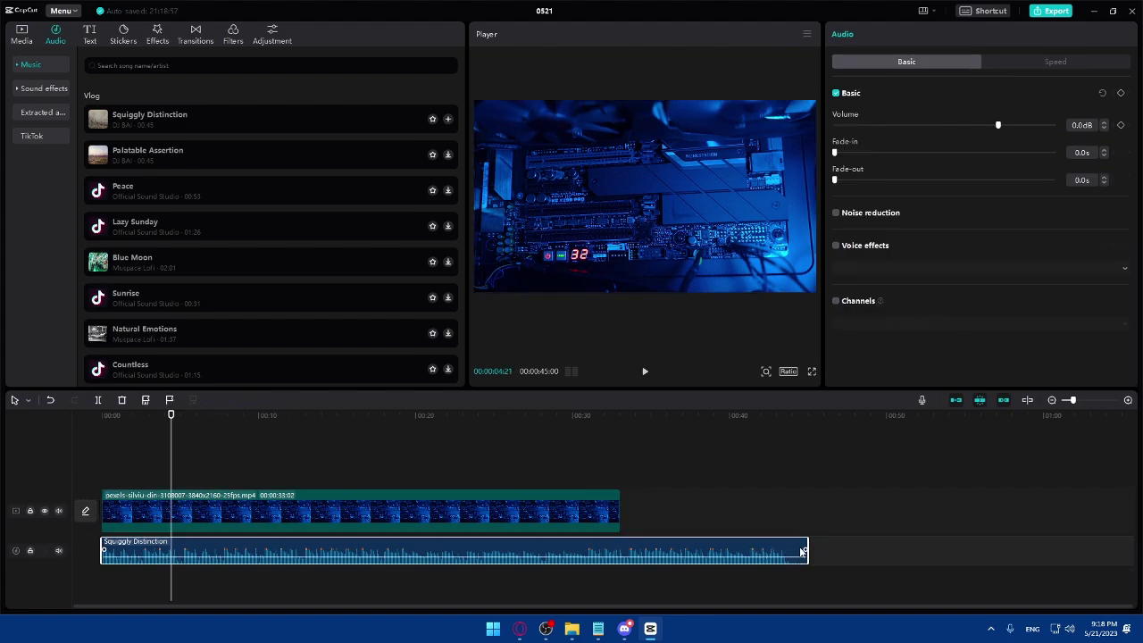
drag(802, 548, 650, 550)
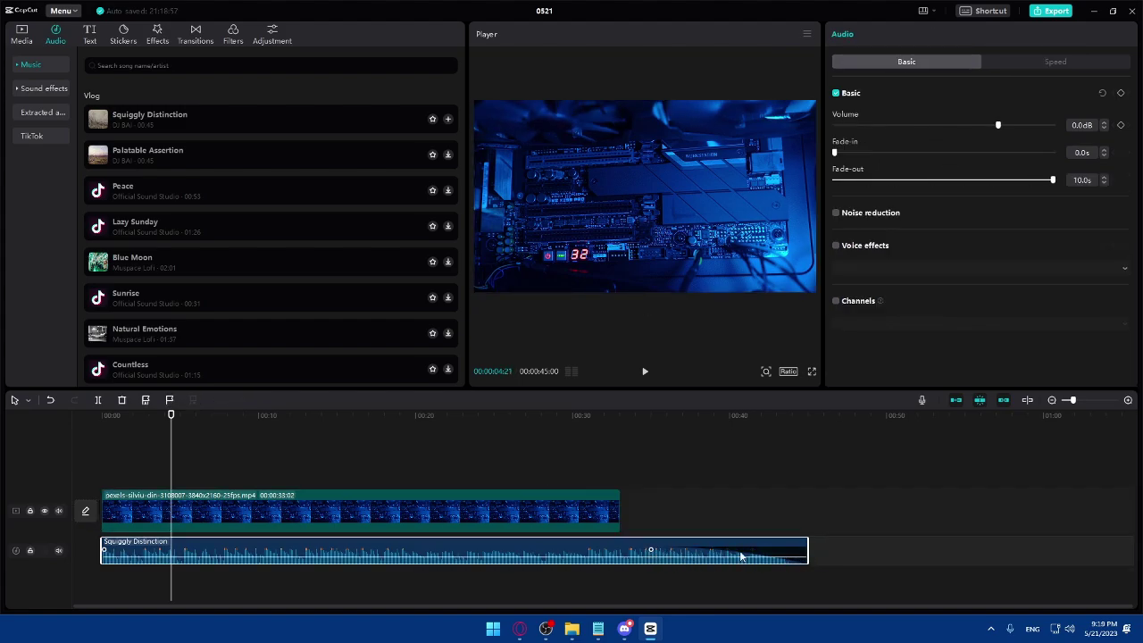
key(ctrl+z)
drag(810, 542, 619, 549)
click(487, 451)
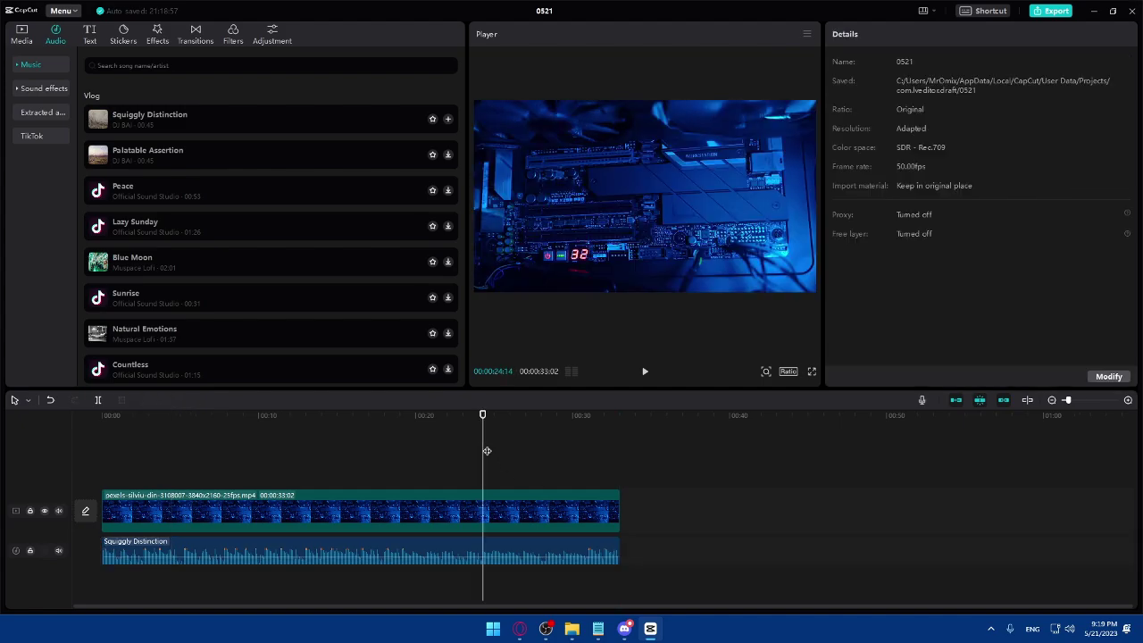
click(325, 460)
click(260, 457)
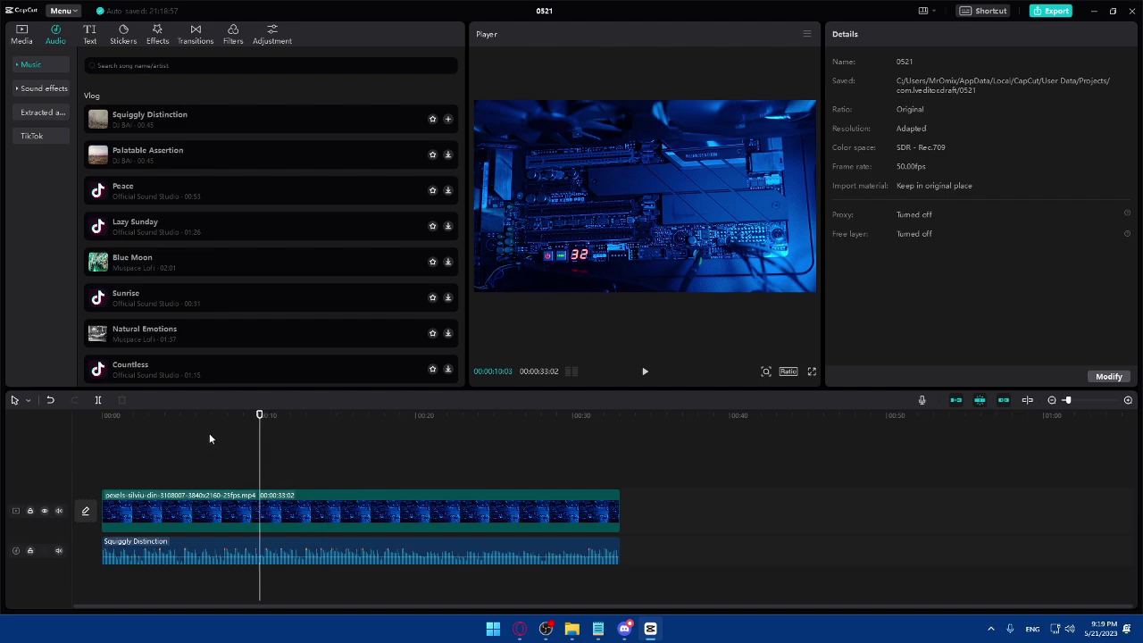
click(23, 33)
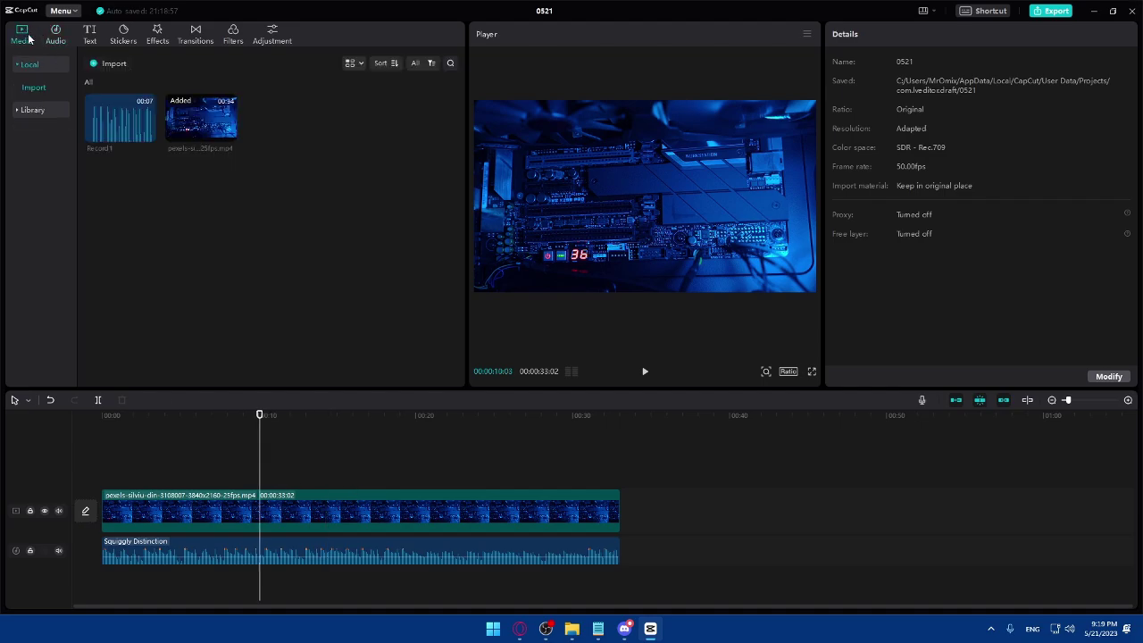
Add a 'Welcome to Our channel' text clip at the start and enlarge it in the frame.
click(89, 34)
drag(125, 105, 132, 482)
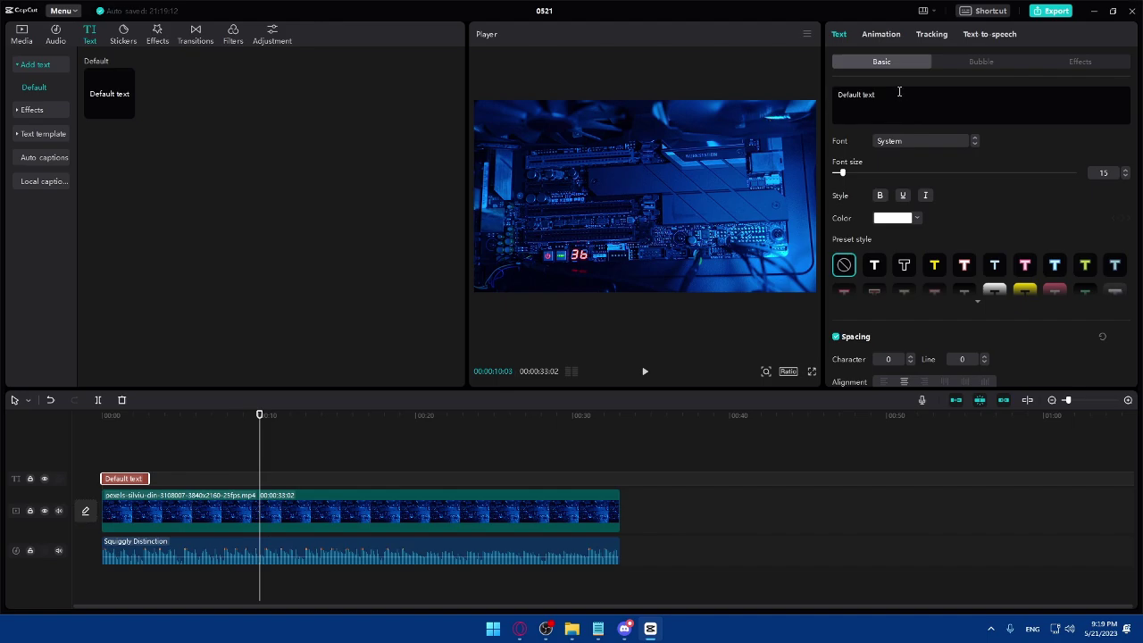
text(Welcome to Our channel)
drag(262, 417, 101, 417)
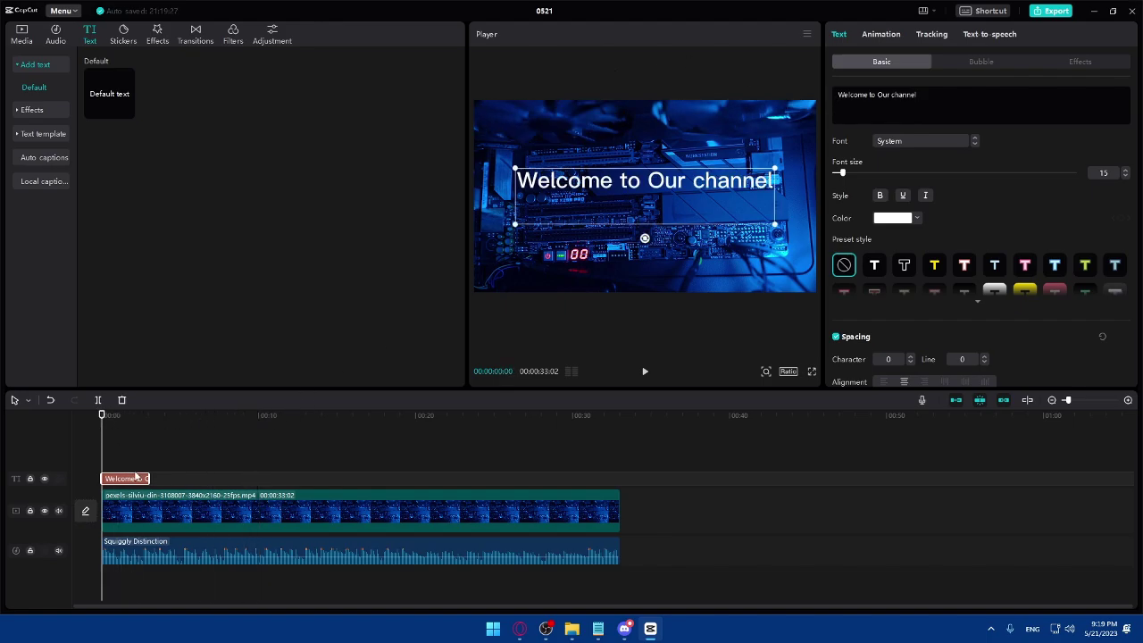
mouse_move(766, 234)
mouse_down()
mouse_move(794, 257)
mouse_move(779, 252)
mouse_up()
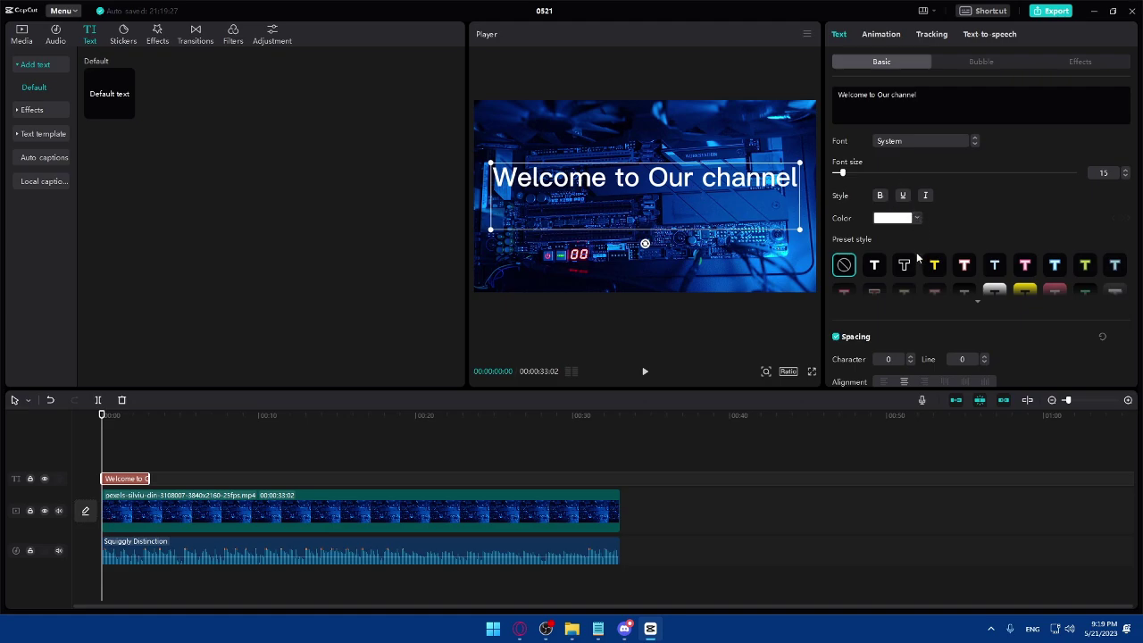
Give the title the outlined white preset style.
scroll(917, 257, down, 1)
click(905, 194)
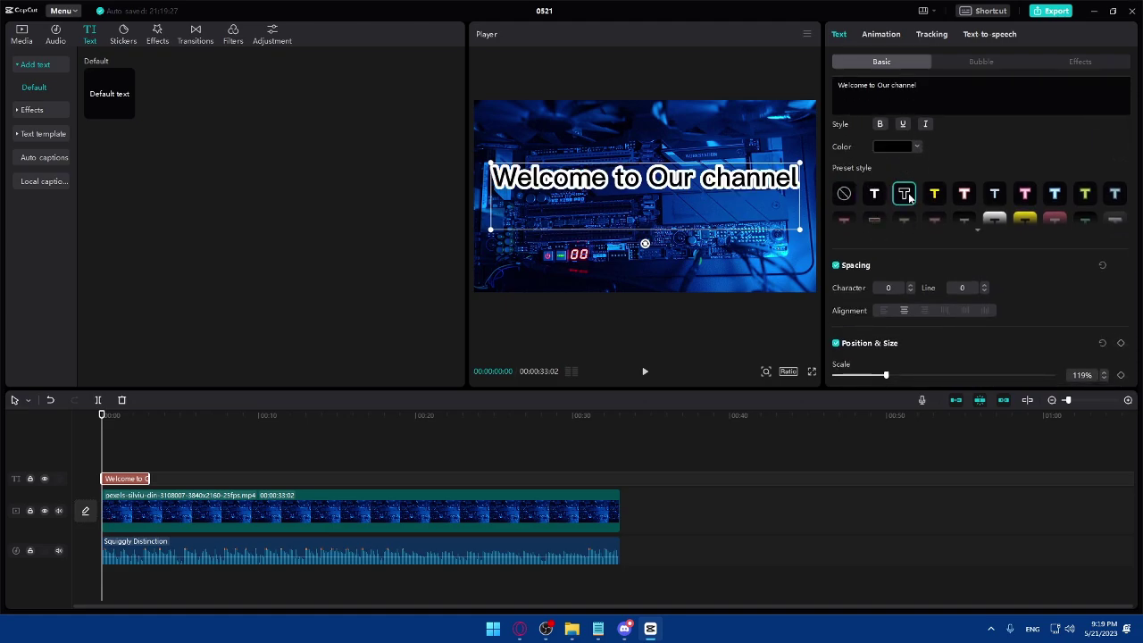
click(1025, 225)
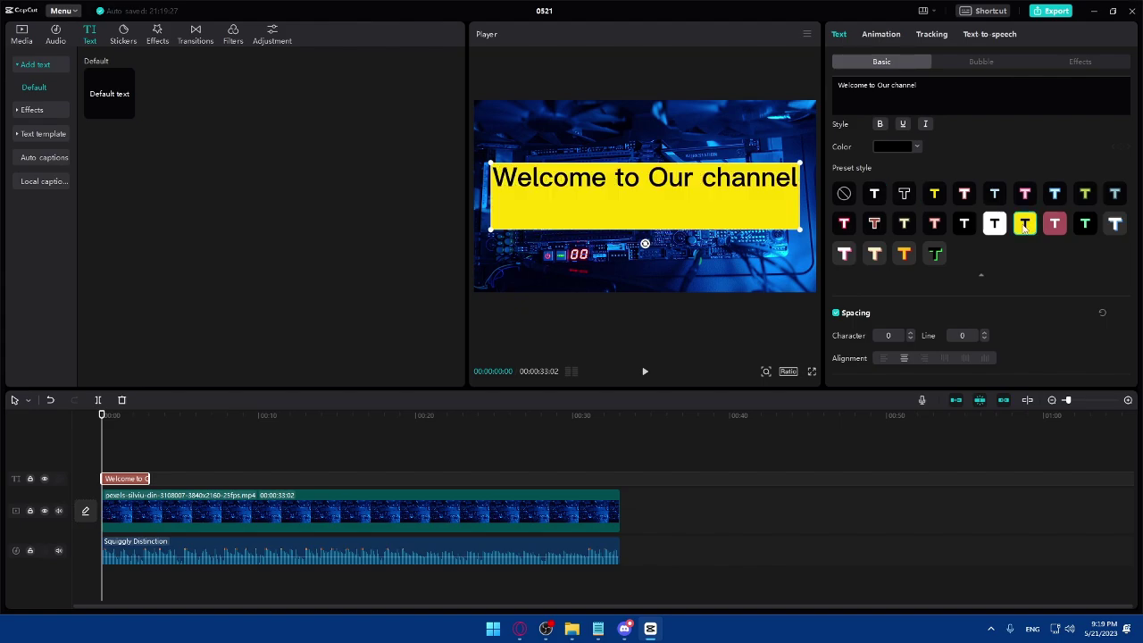
click(934, 194)
click(904, 193)
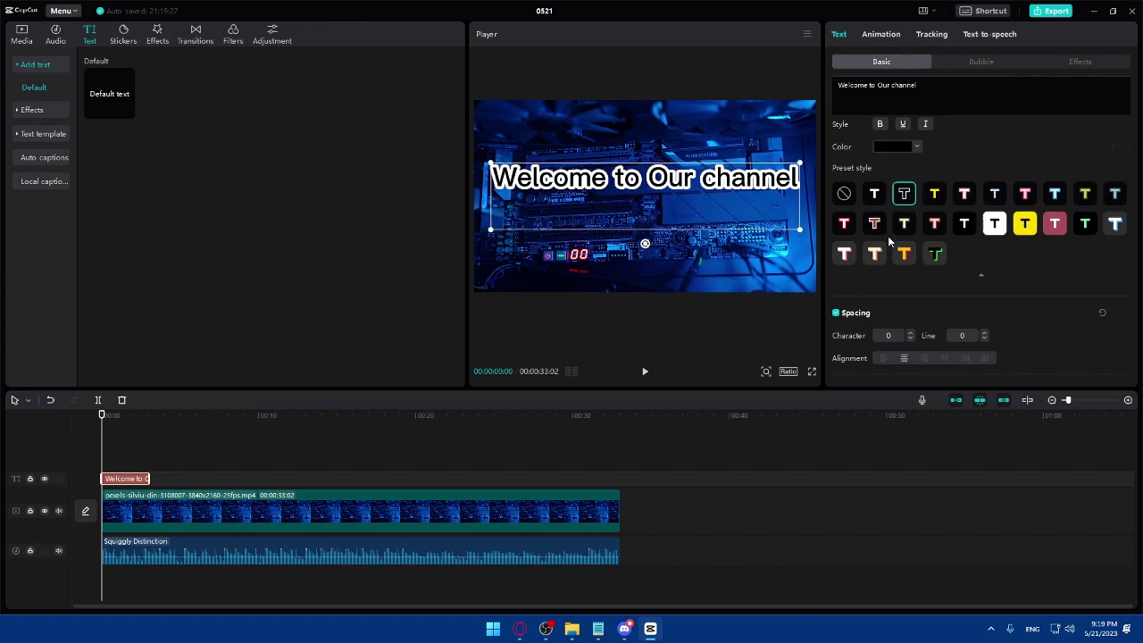
scroll(903, 167, up, 2)
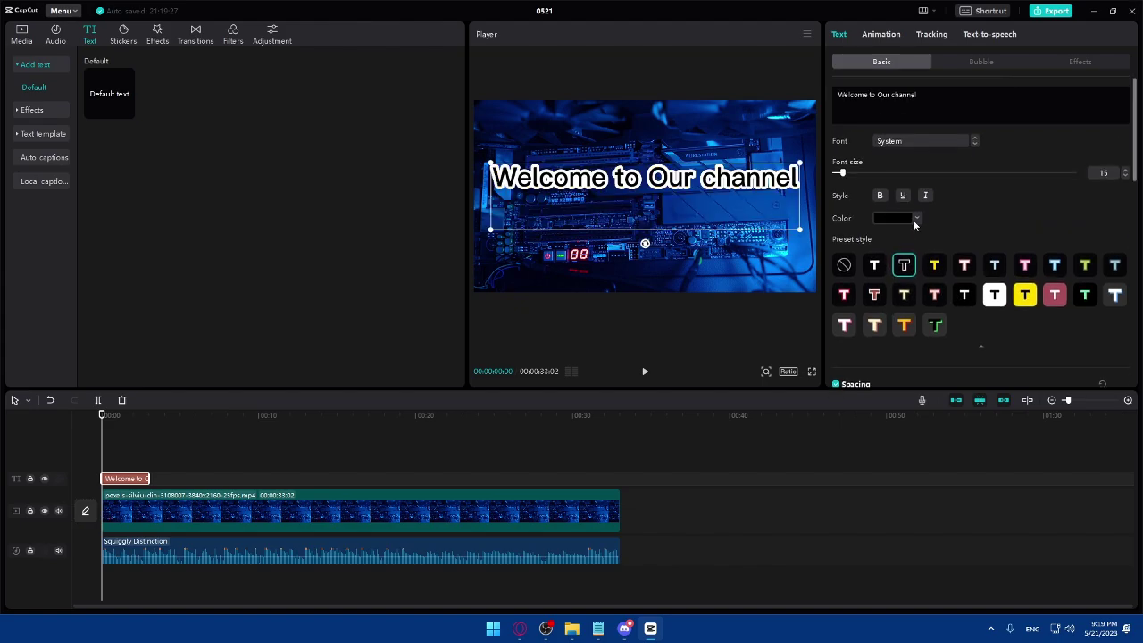
Colour the title blue and raise its font size to 16.
click(913, 219)
click(939, 319)
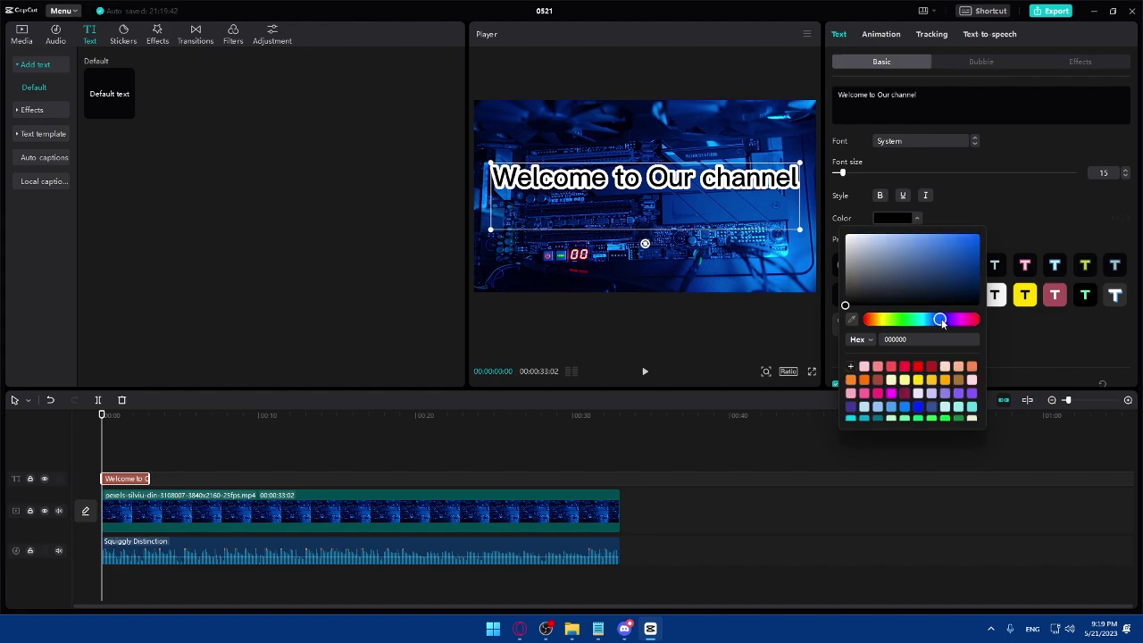
click(969, 258)
click(973, 198)
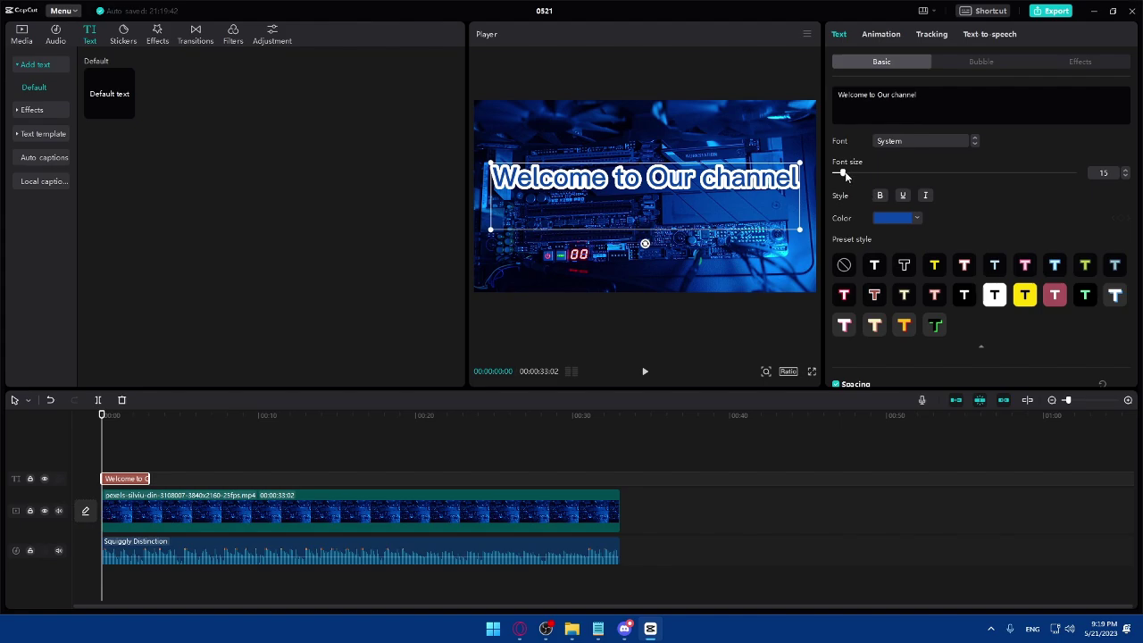
mouse_move(842, 173)
mouse_down()
mouse_move(875, 173)
mouse_move(843, 178)
mouse_up()
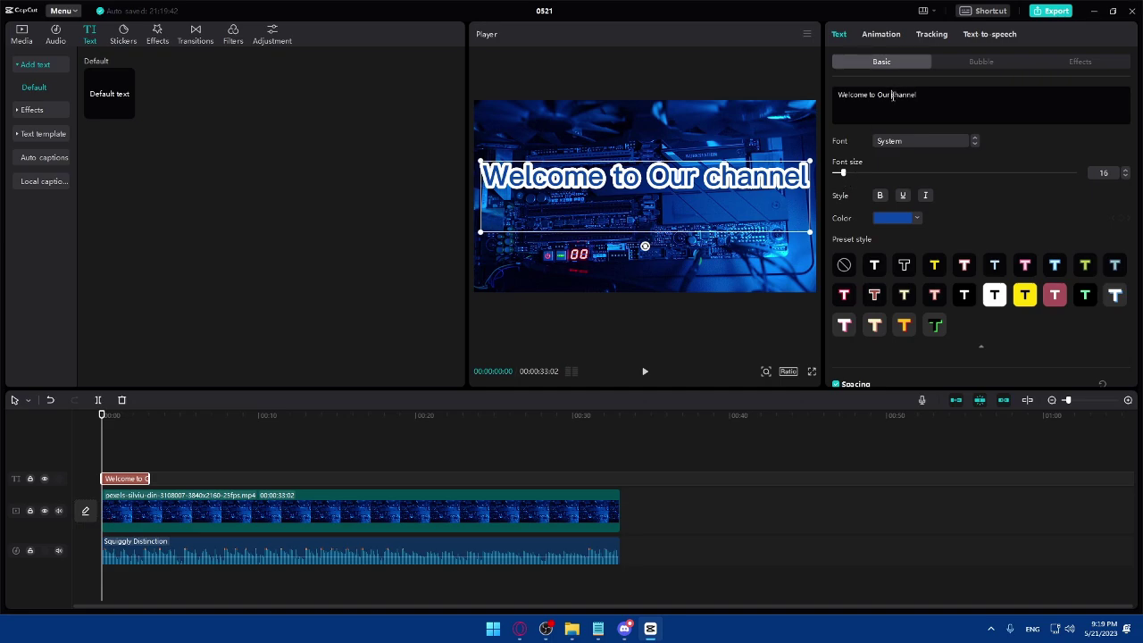
click(882, 33)
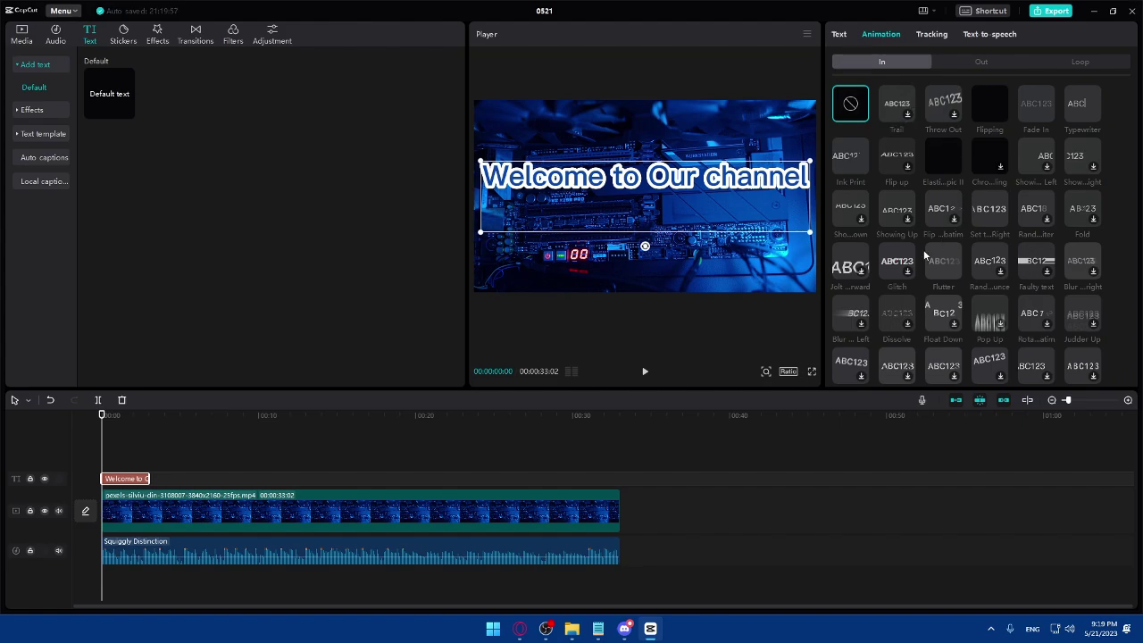
Apply a Float Down entrance animation to the title with a 3.0s duration.
click(896, 106)
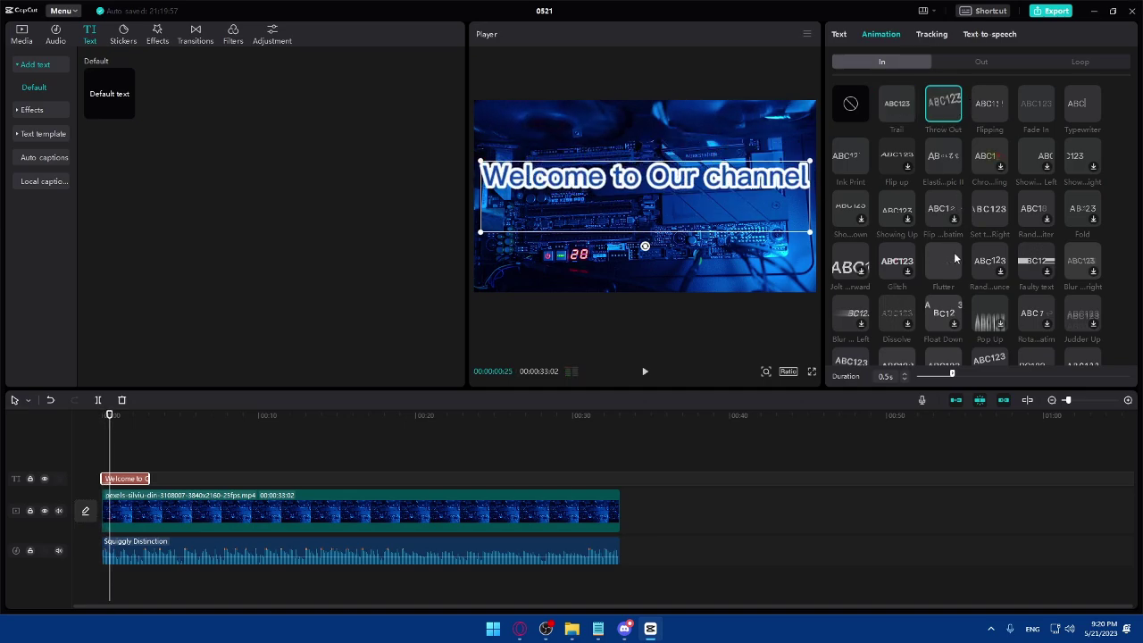
click(946, 312)
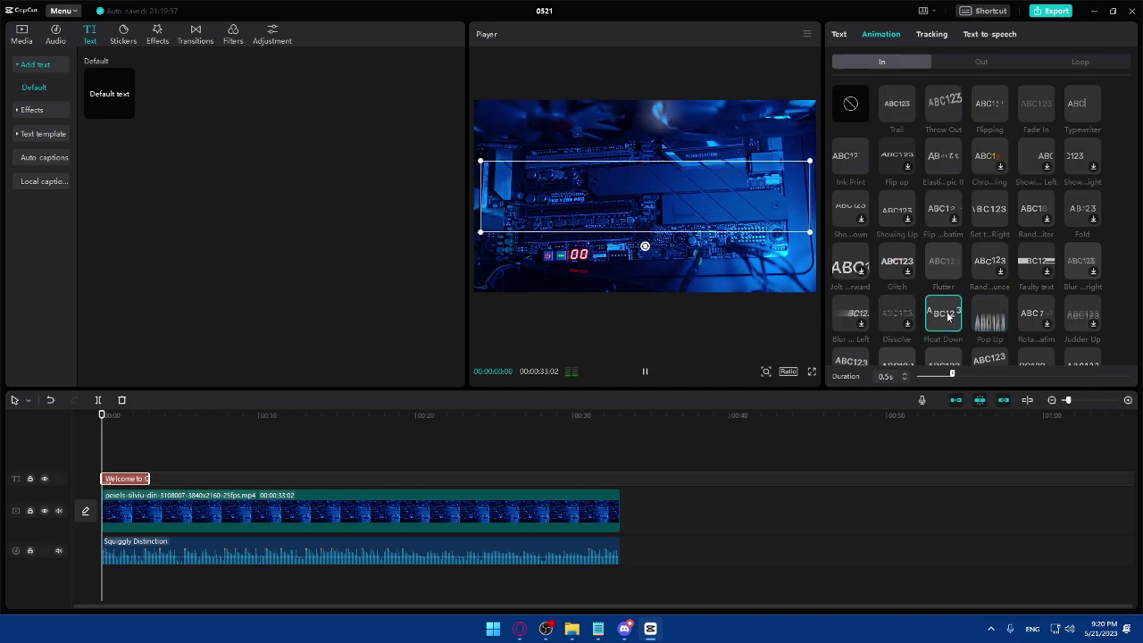
drag(954, 375, 1129, 374)
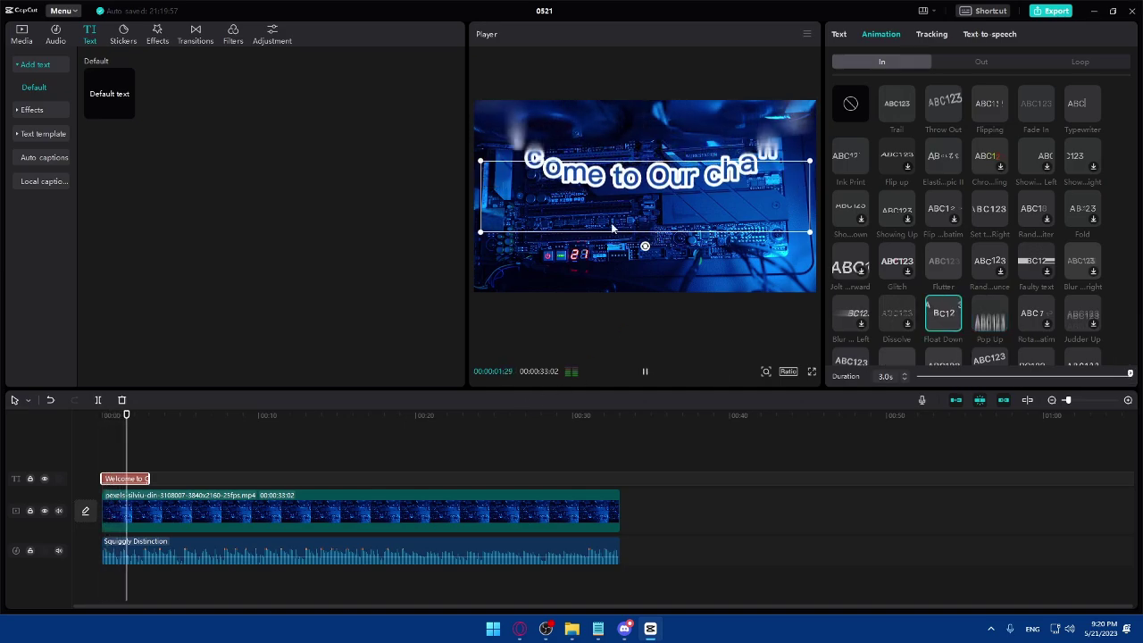
click(928, 36)
click(972, 34)
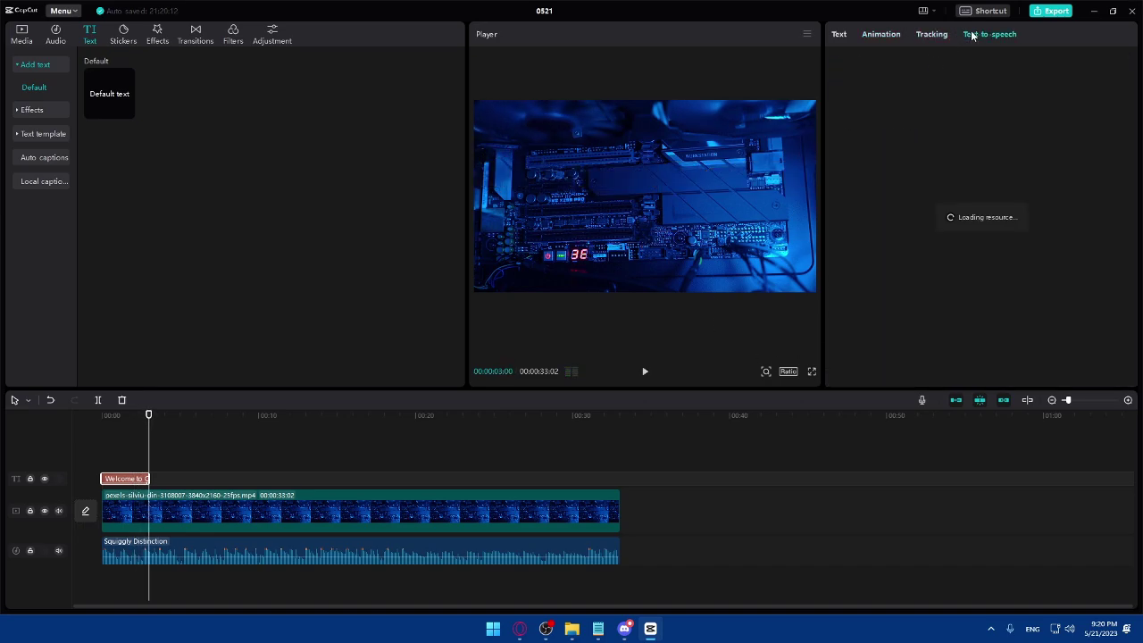
click(843, 35)
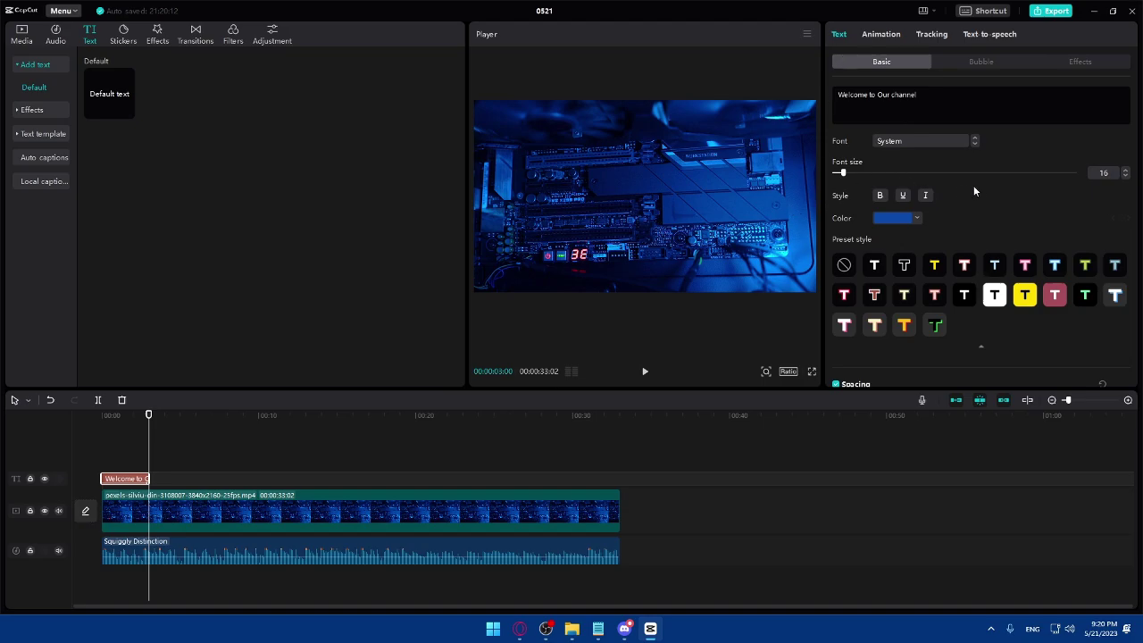
scroll(1020, 183, down, 5)
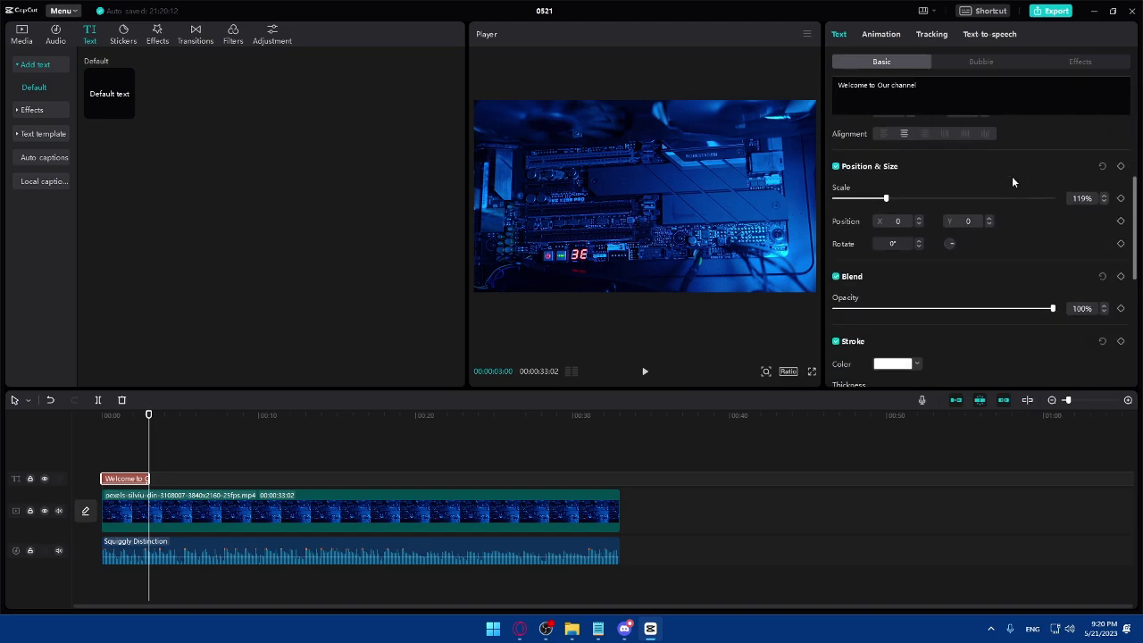
scroll(1012, 176, up, 5)
drag(150, 413, 55, 410)
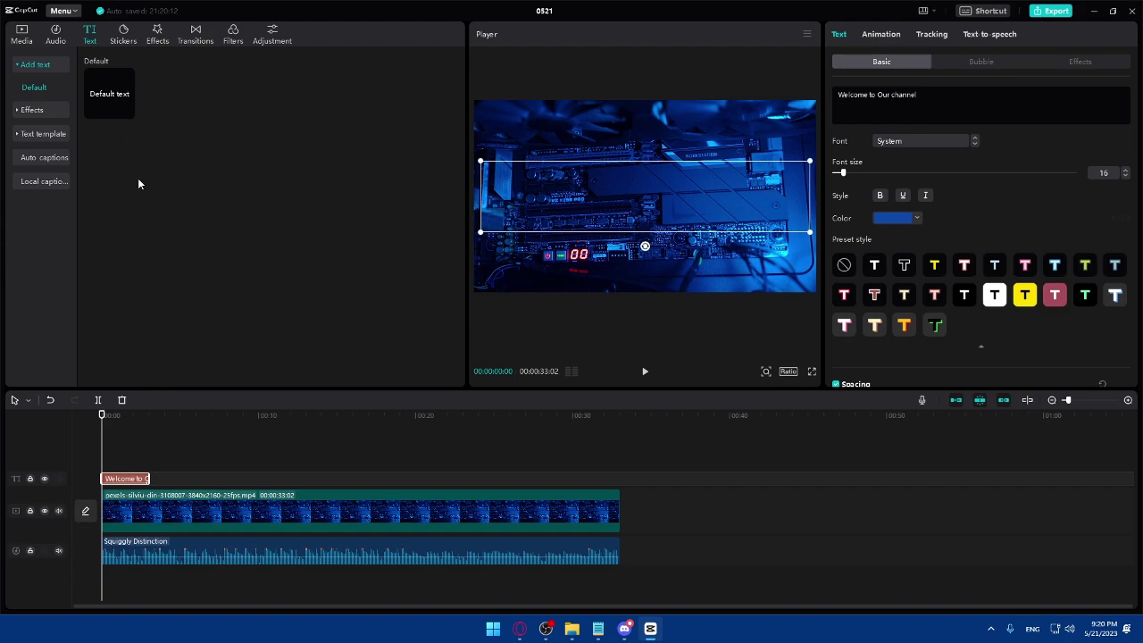
Import the meme faces PNG from the Downloads folder.
click(22, 34)
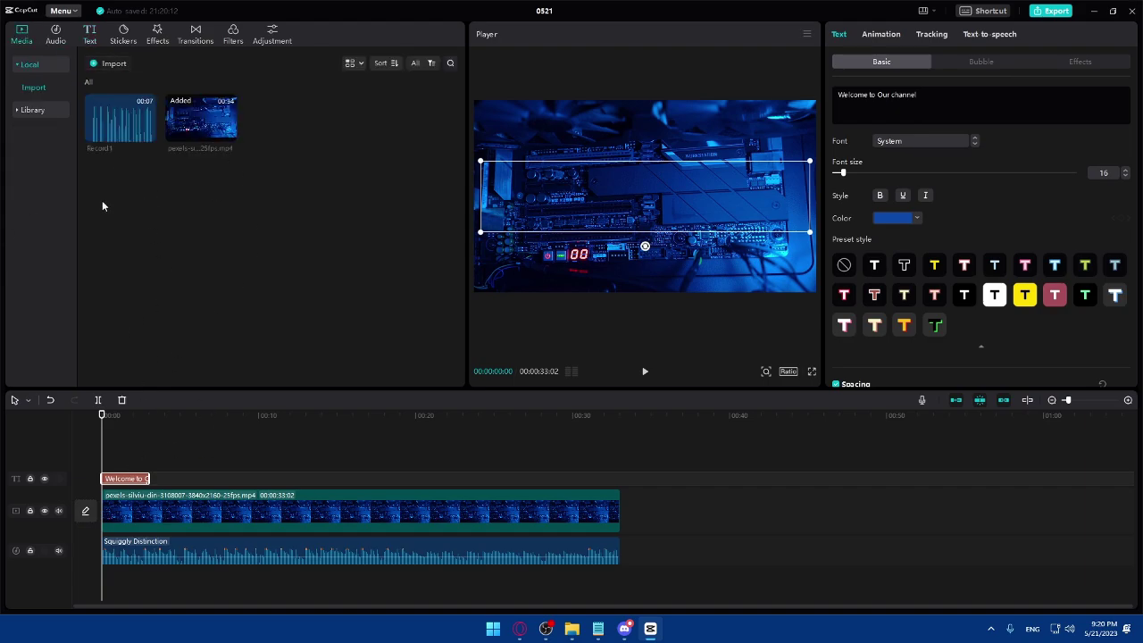
click(93, 66)
click(53, 117)
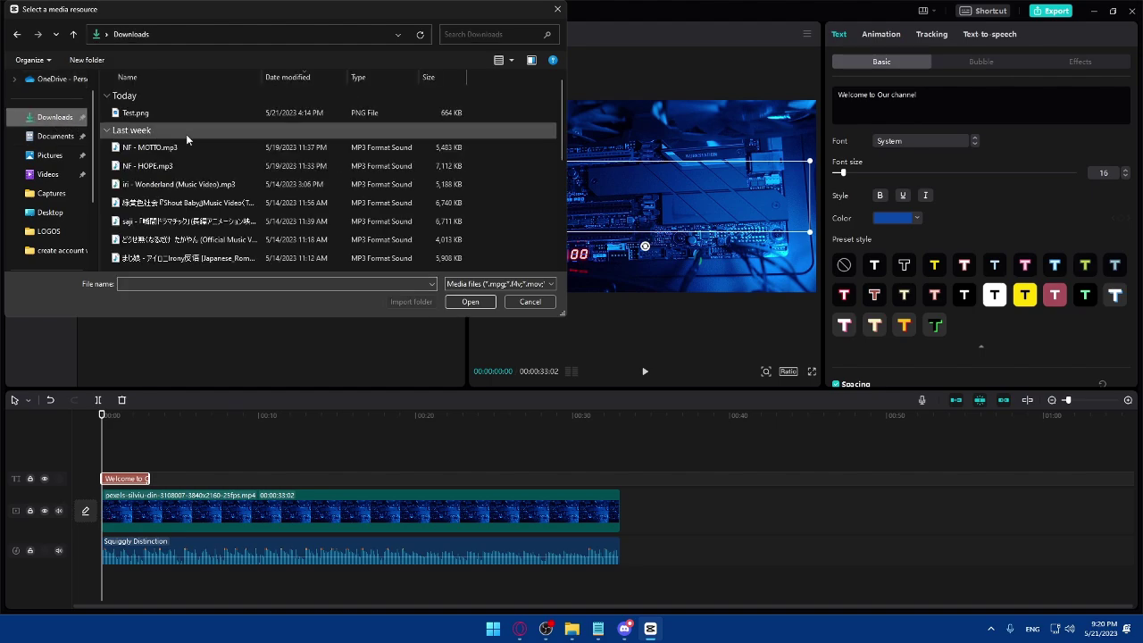
scroll(221, 151, down, 3)
click(183, 206)
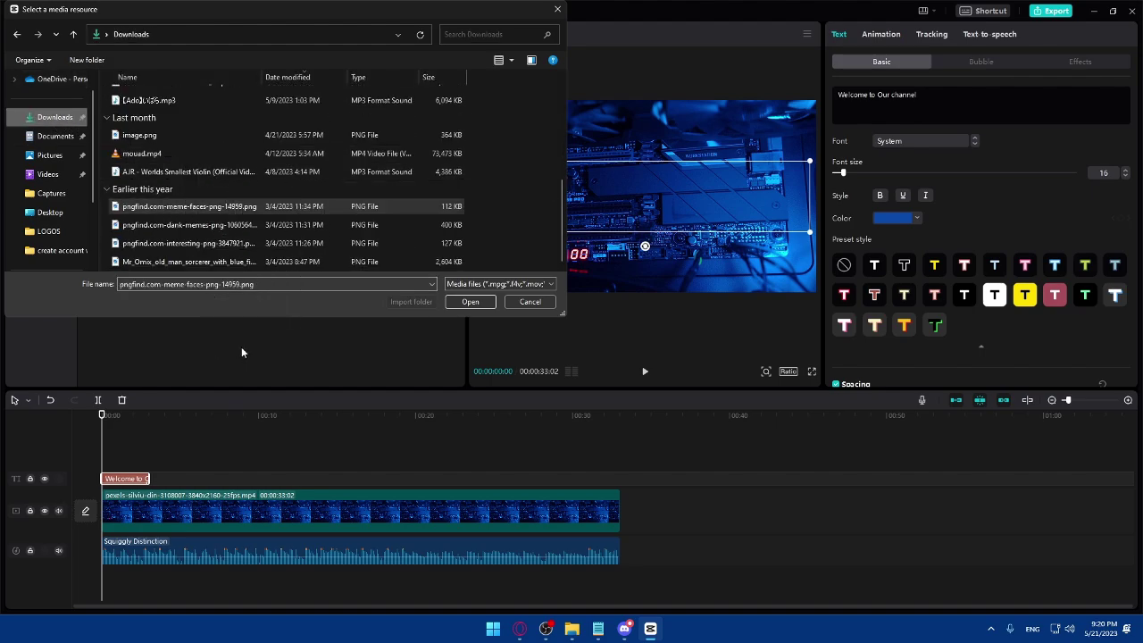
click(468, 302)
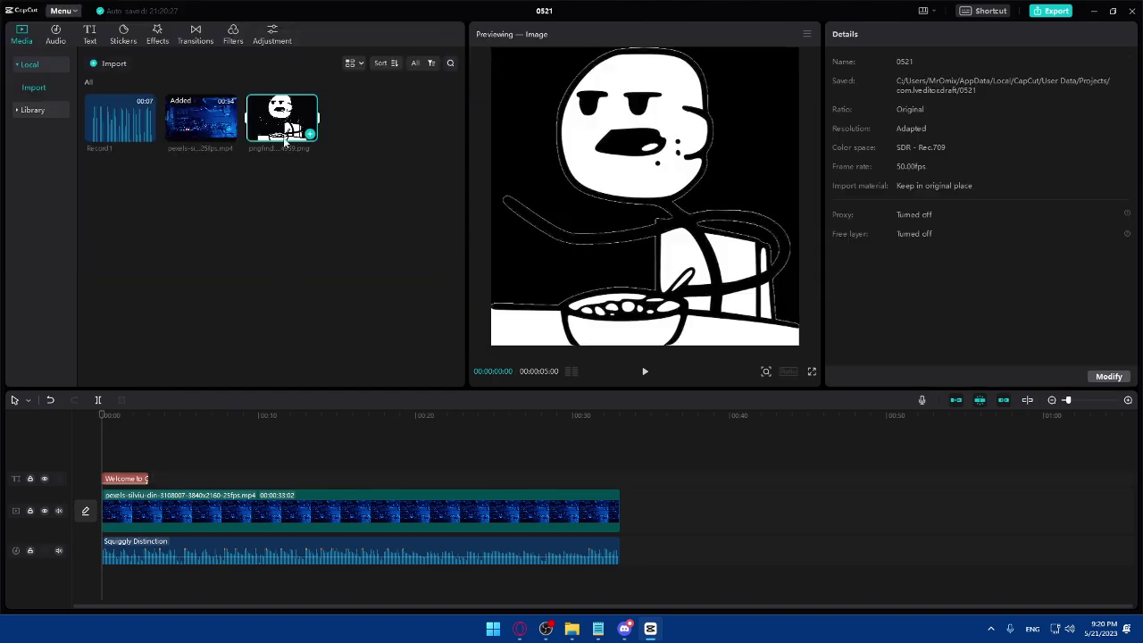
Overlay the meme above the video, shrunk to 35%, in the frame's bottom-right corner.
drag(295, 130, 148, 482)
drag(697, 270, 697, 243)
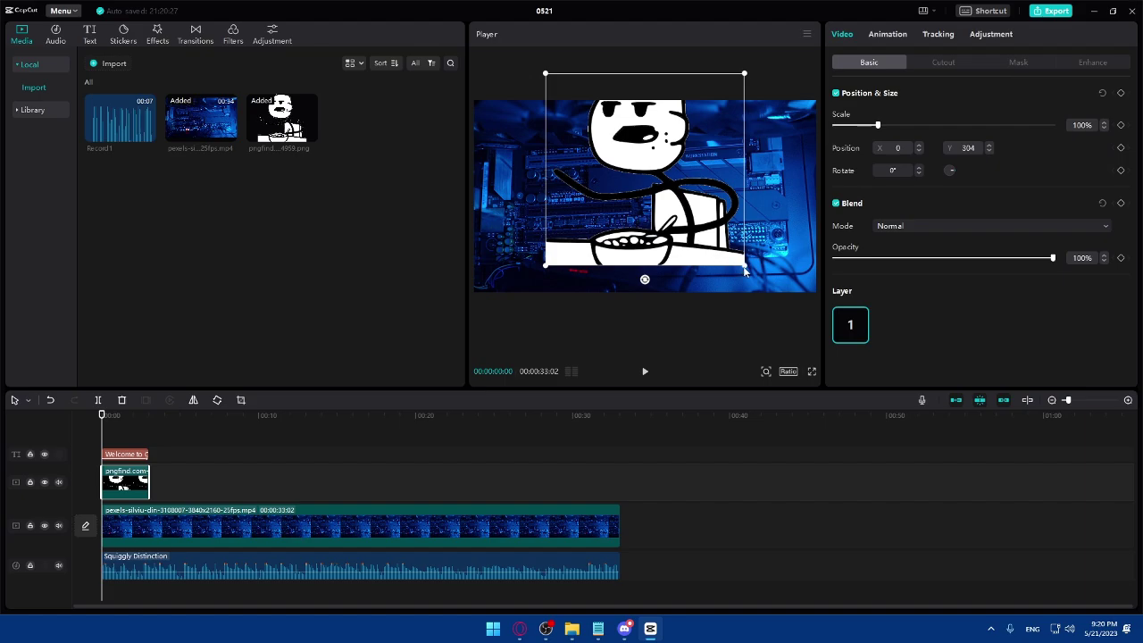
mouse_move(746, 273)
mouse_down()
mouse_move(681, 195)
mouse_move(745, 253)
mouse_up()
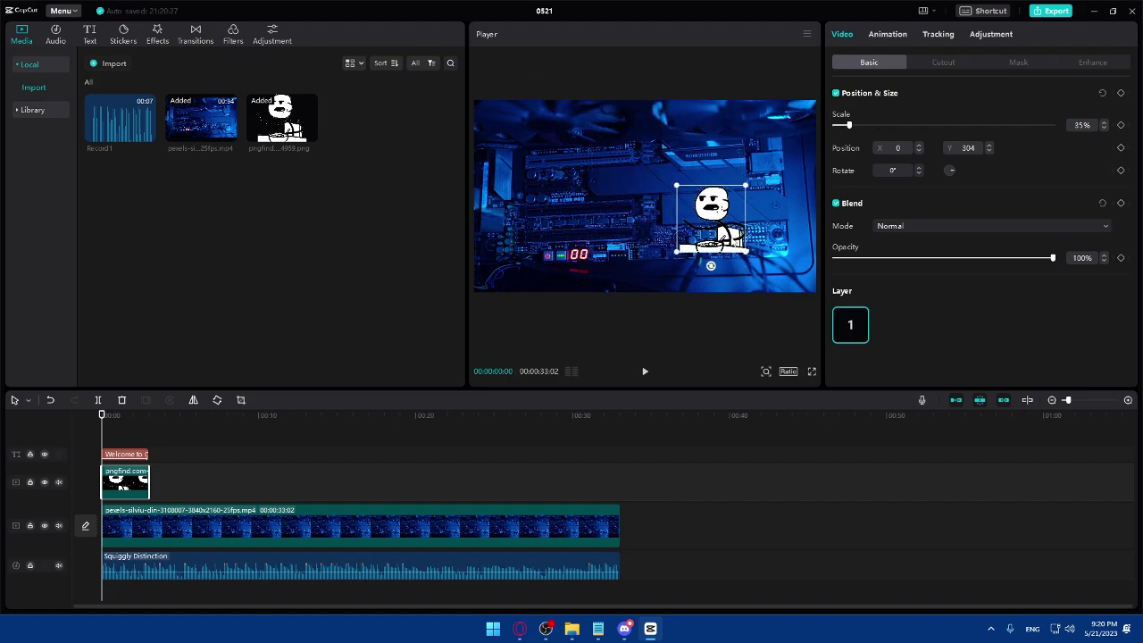
drag(710, 218, 781, 259)
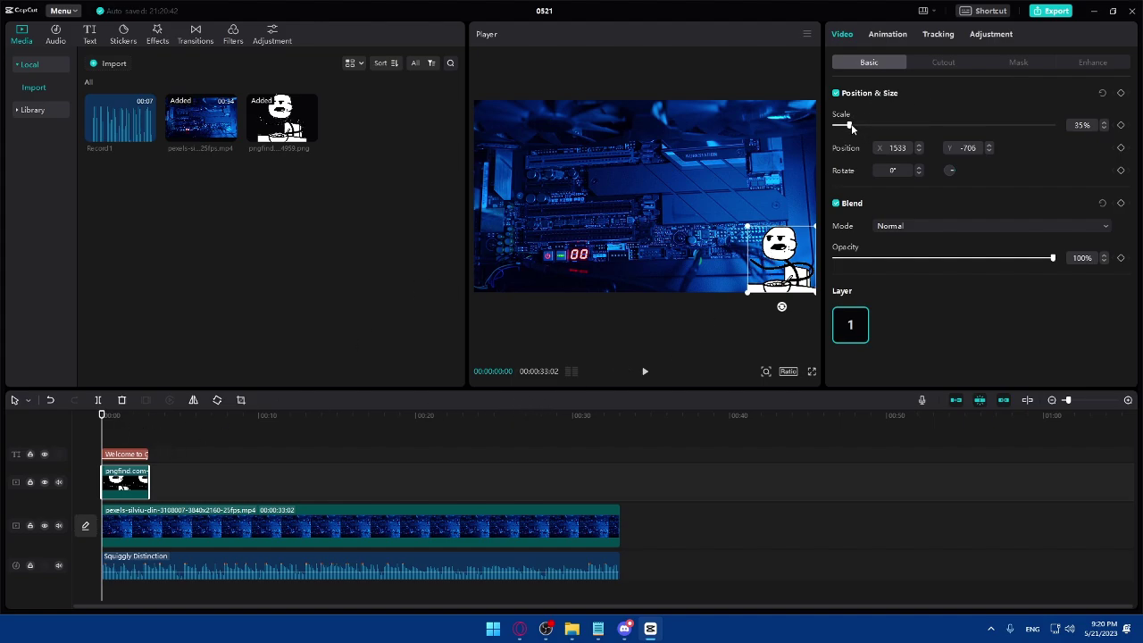
drag(851, 128, 848, 128)
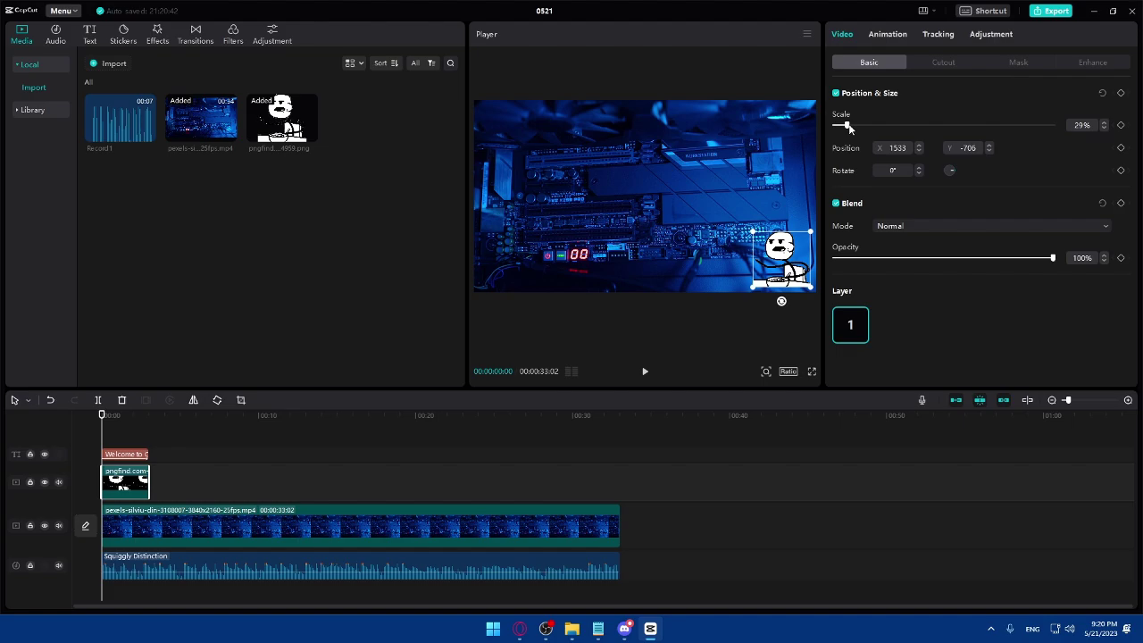
key(ctrl+z)
Preview Blinds, Wiper, Whirl, Slide Down and Spin Up 1, then apply the preset below Spin Up 1 to the meme.
click(871, 37)
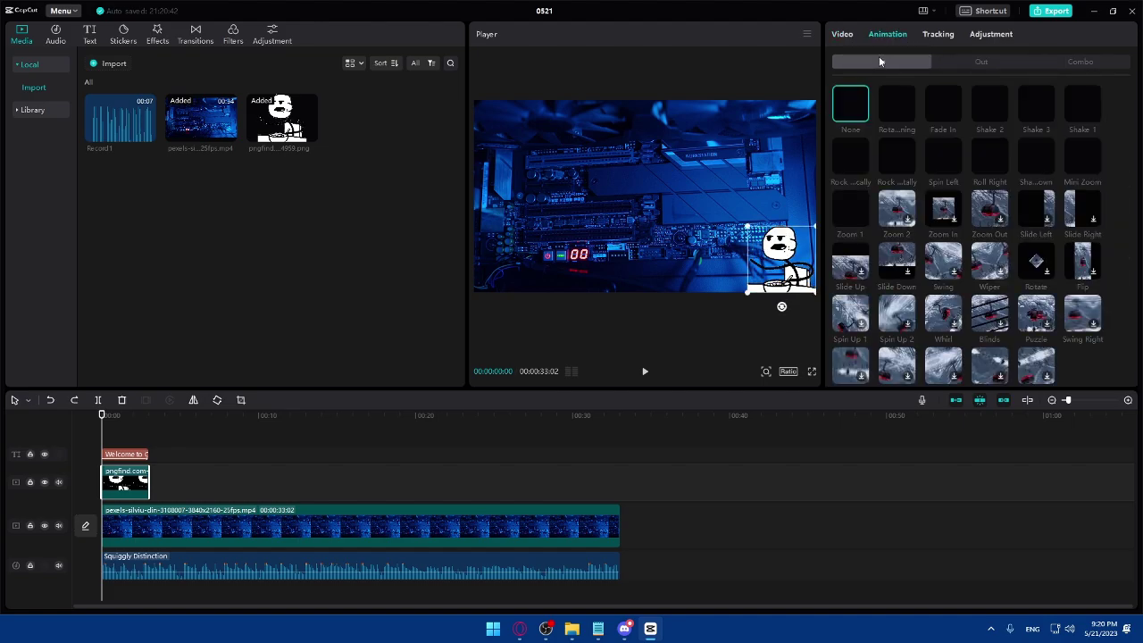
scroll(1026, 301, down, 1)
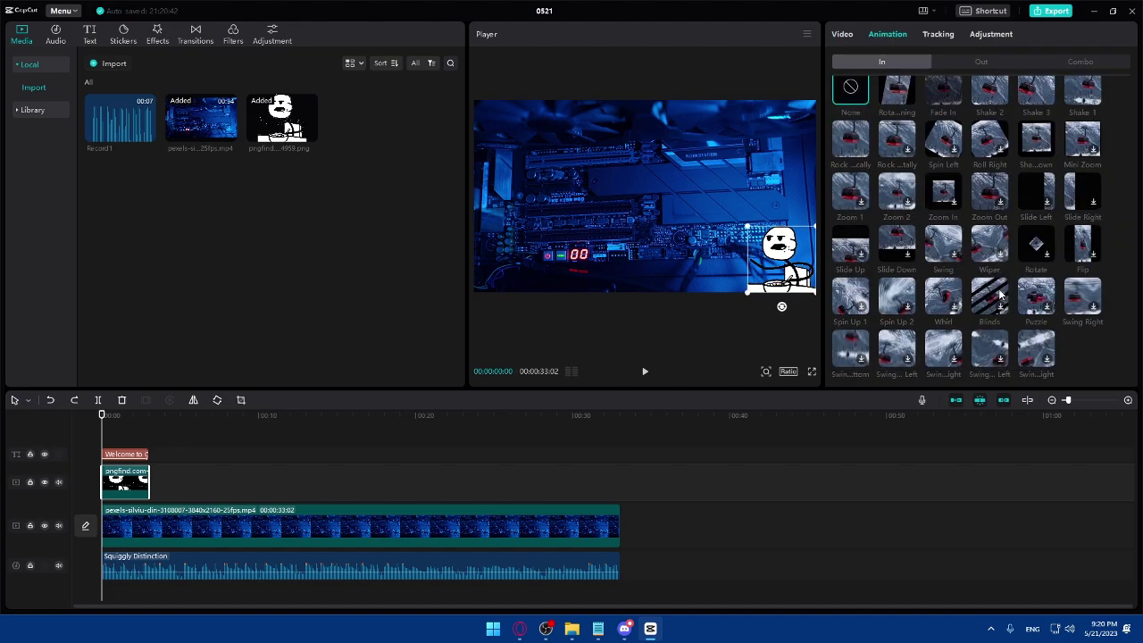
click(990, 302)
click(988, 250)
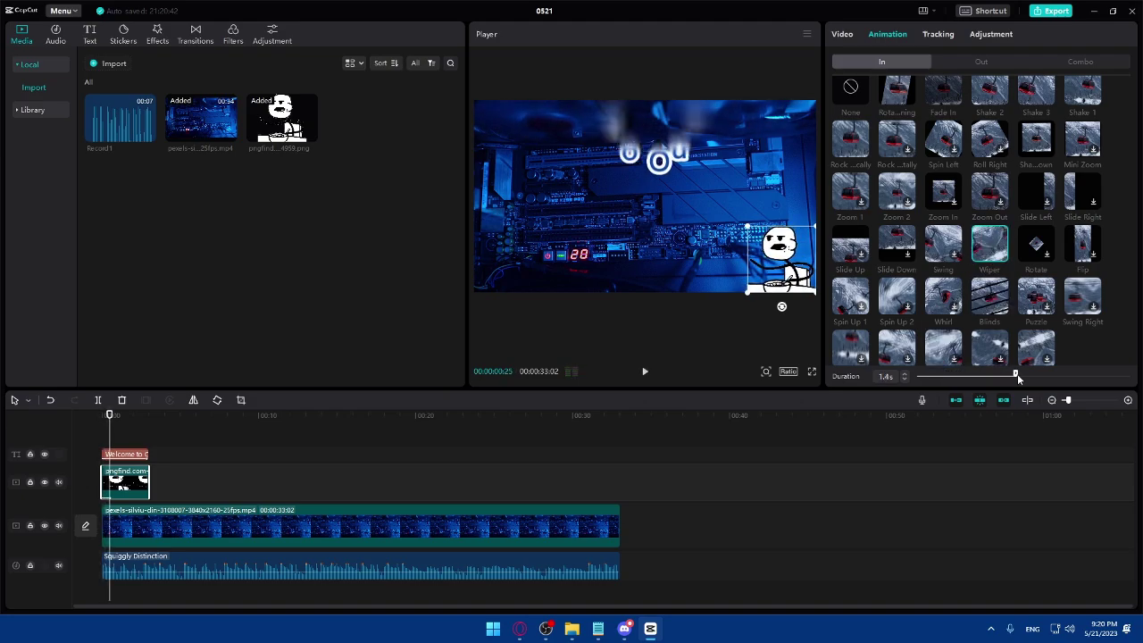
key(space)
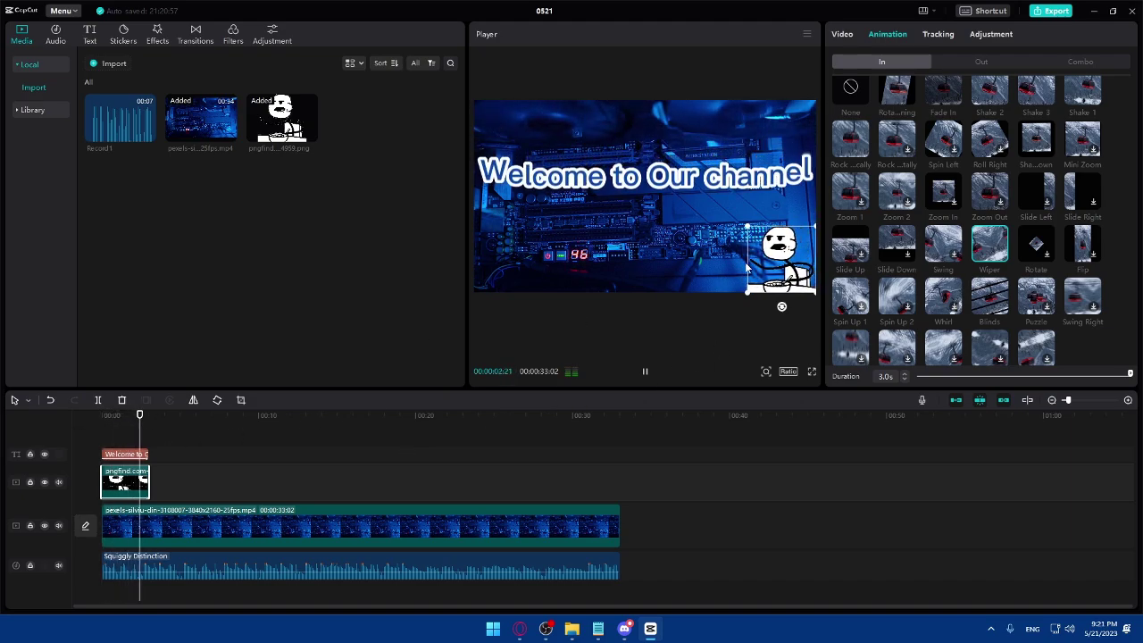
click(943, 294)
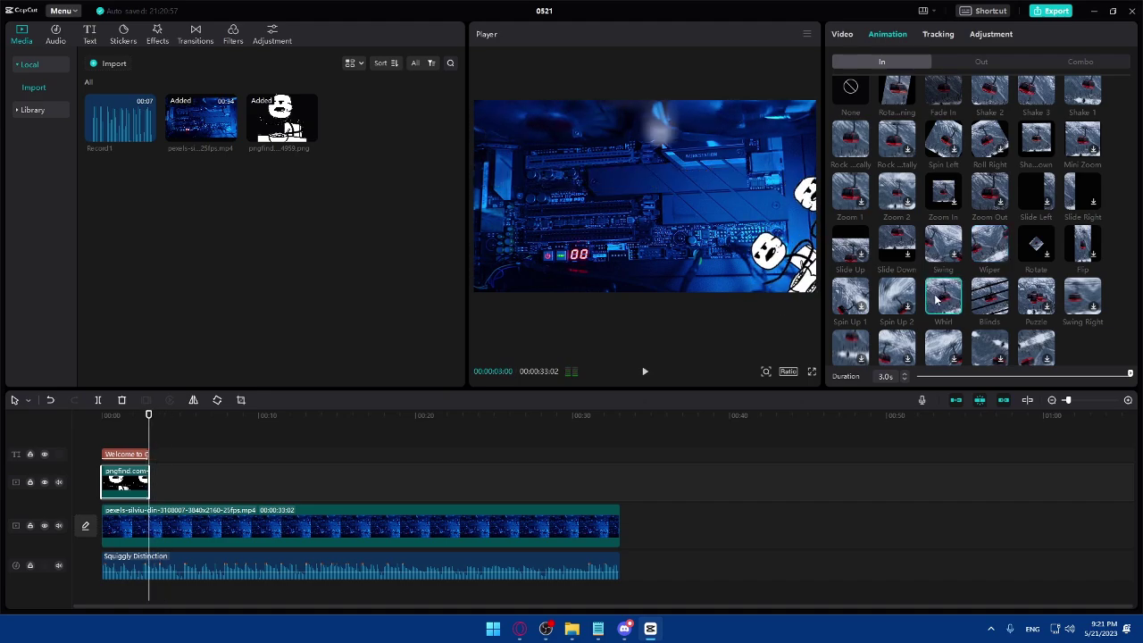
click(896, 243)
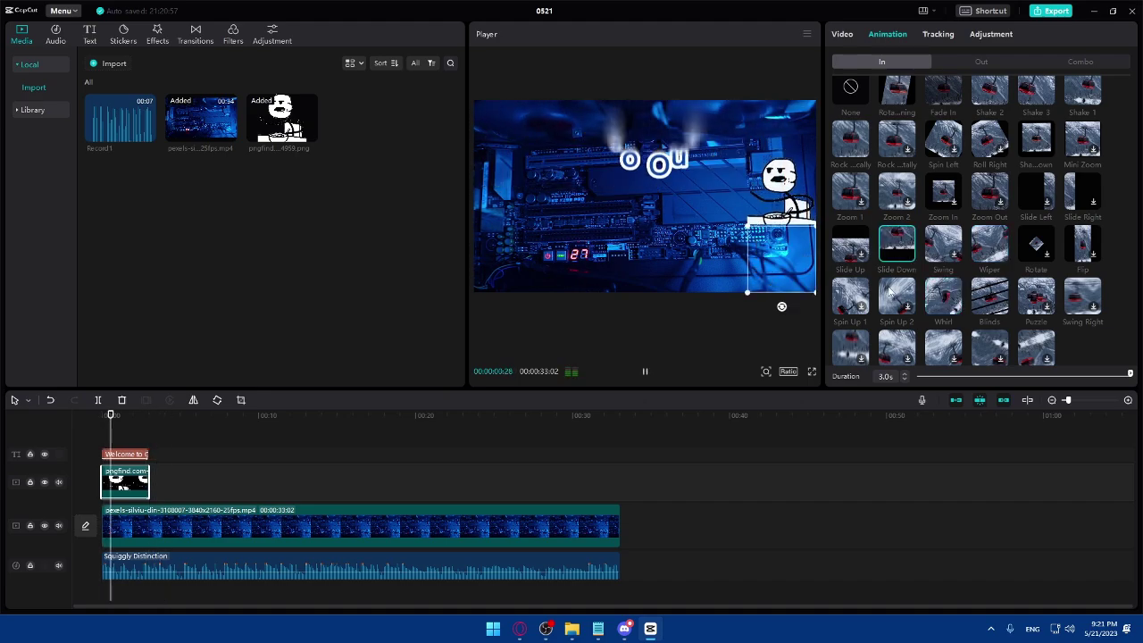
click(856, 297)
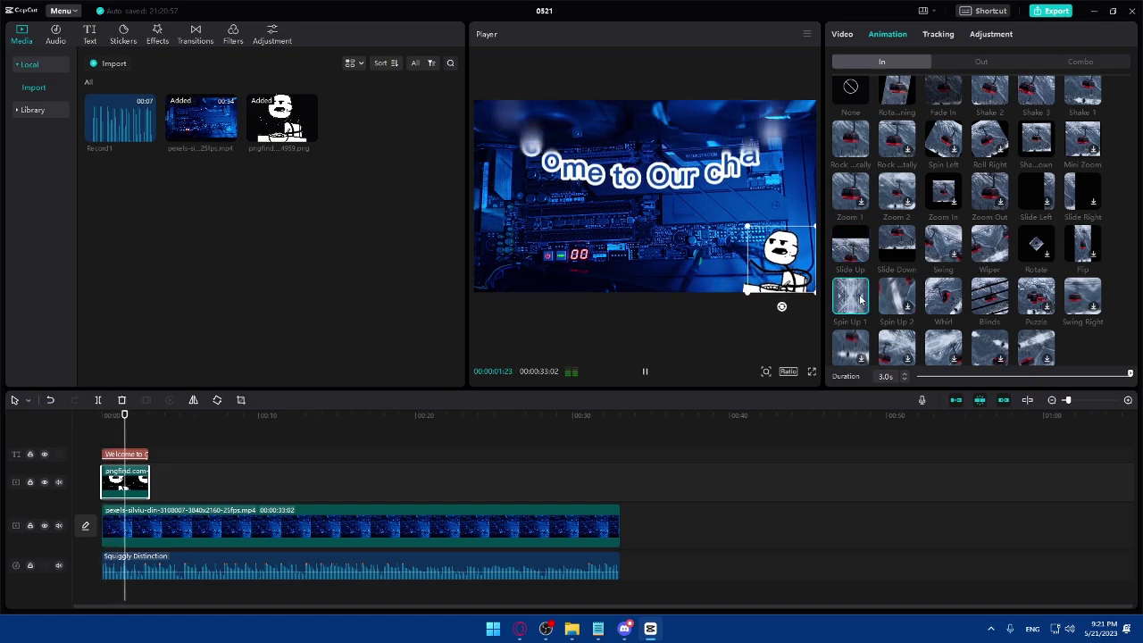
click(850, 347)
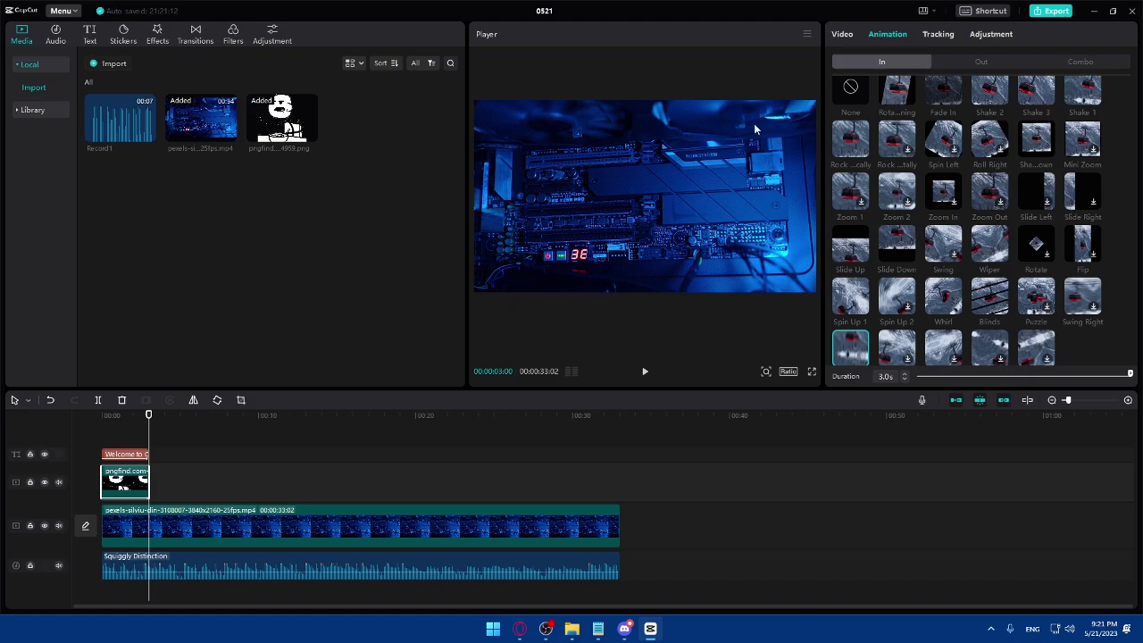
Check the meme image's Tracking and Adjustment settings.
click(938, 34)
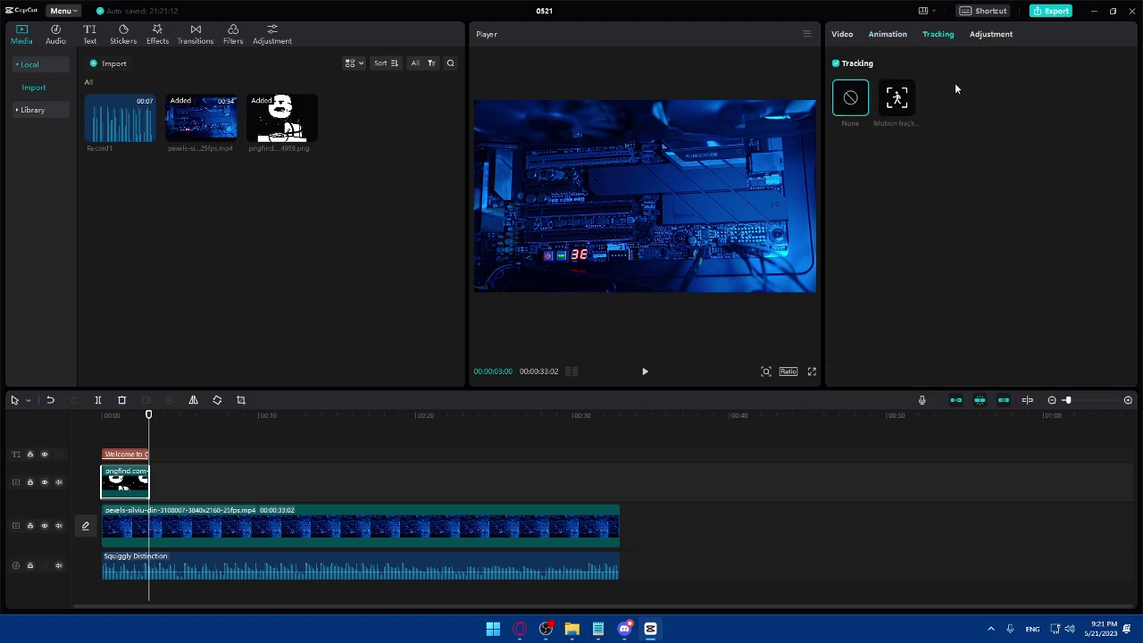
click(898, 99)
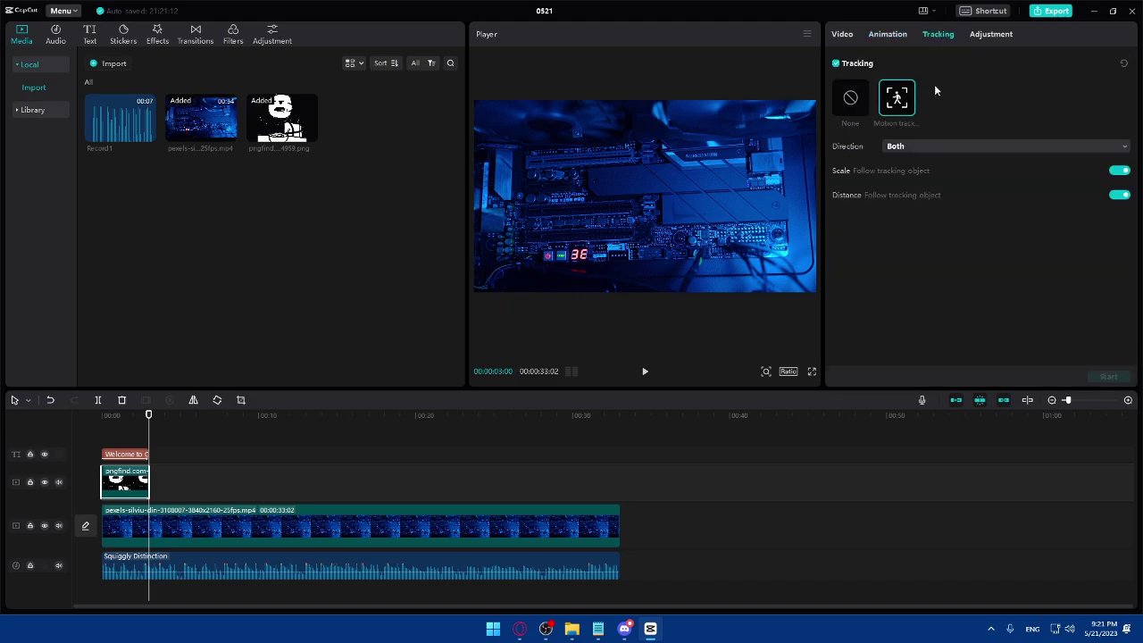
click(986, 35)
scroll(957, 210, down, 5)
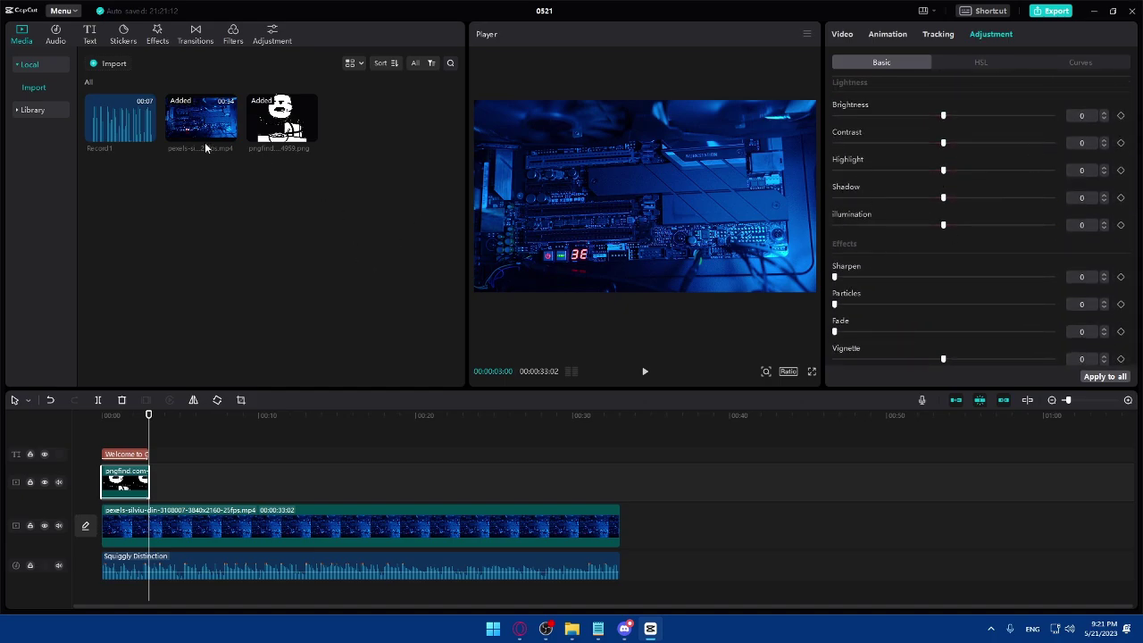
Delete Record1 from the media library and play the project back.
click(113, 124)
key(Delete)
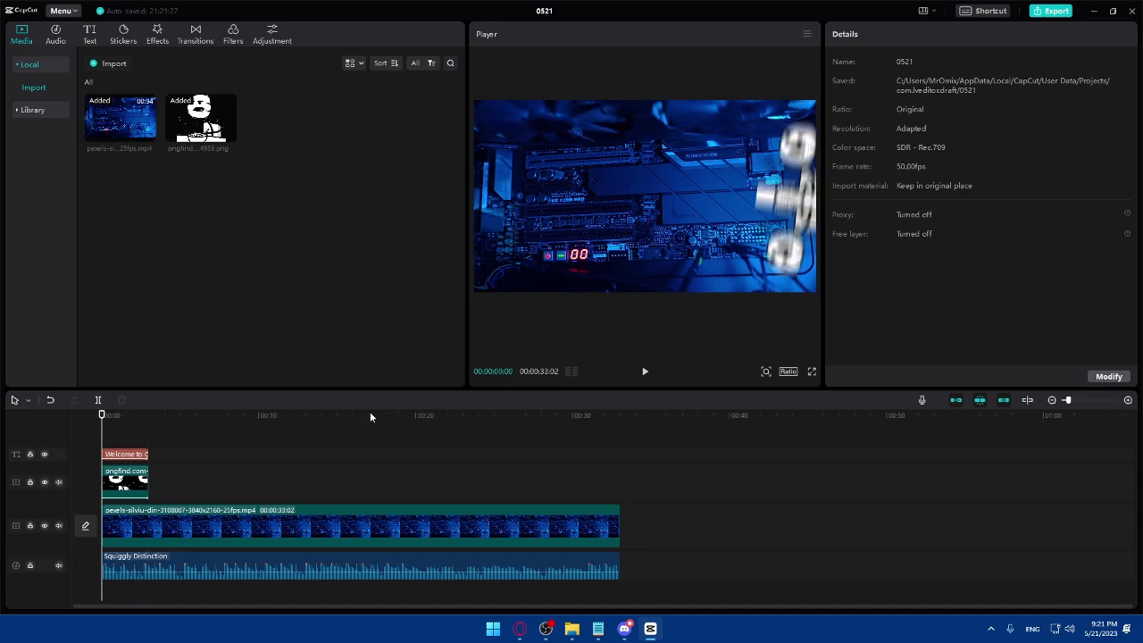
click(644, 370)
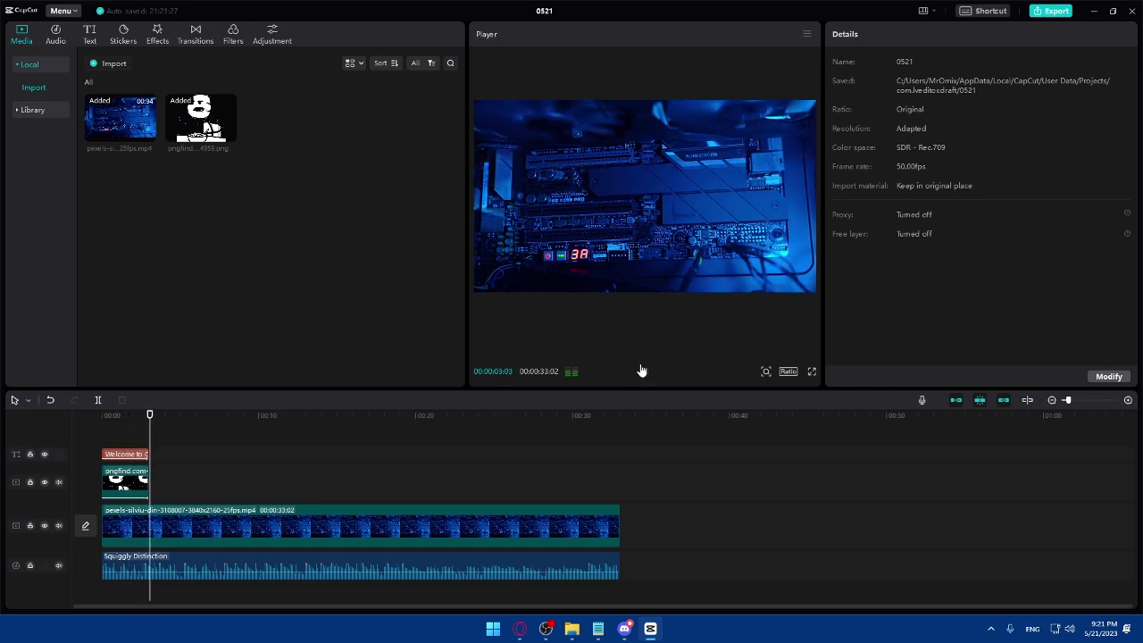
click(641, 371)
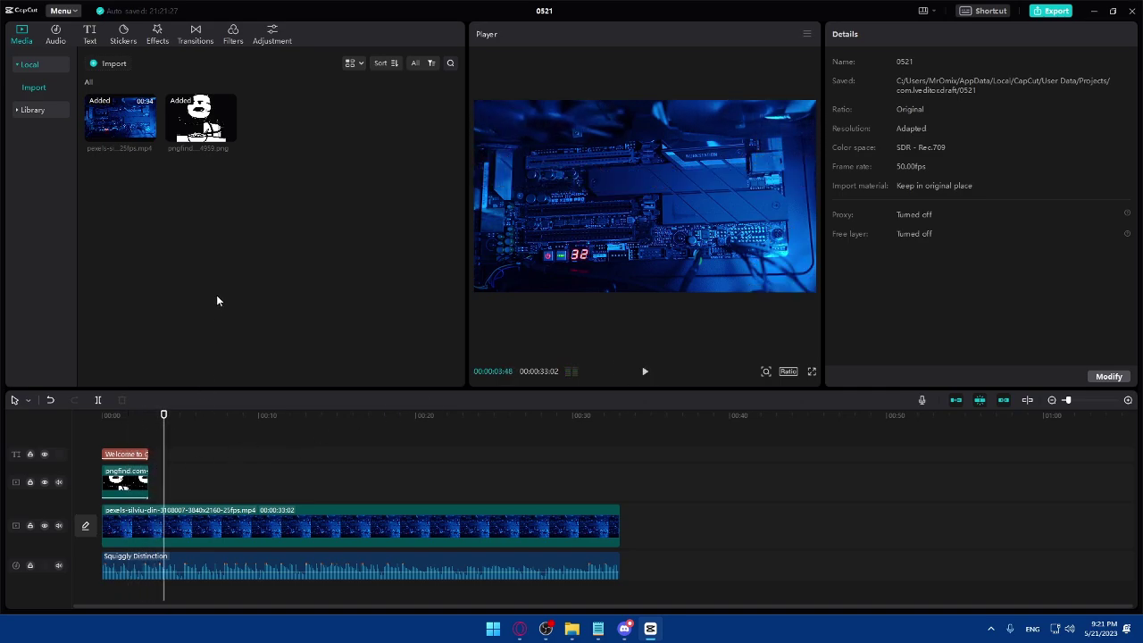
Download the fire sticker and place it at the start of the timeline.
click(119, 33)
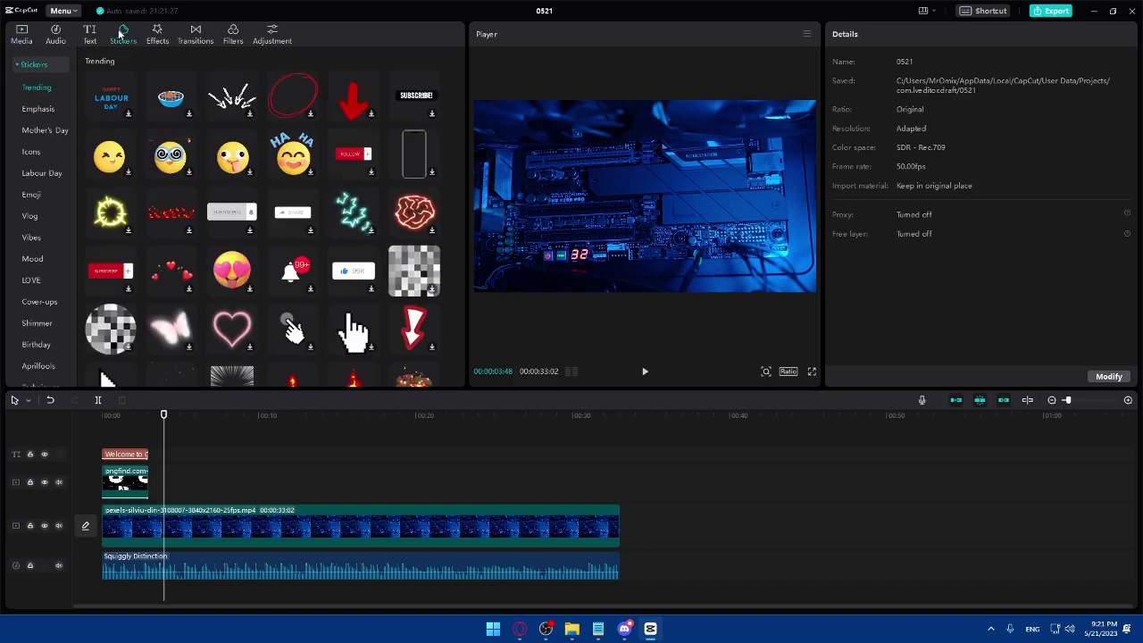
scroll(341, 143, down, 4)
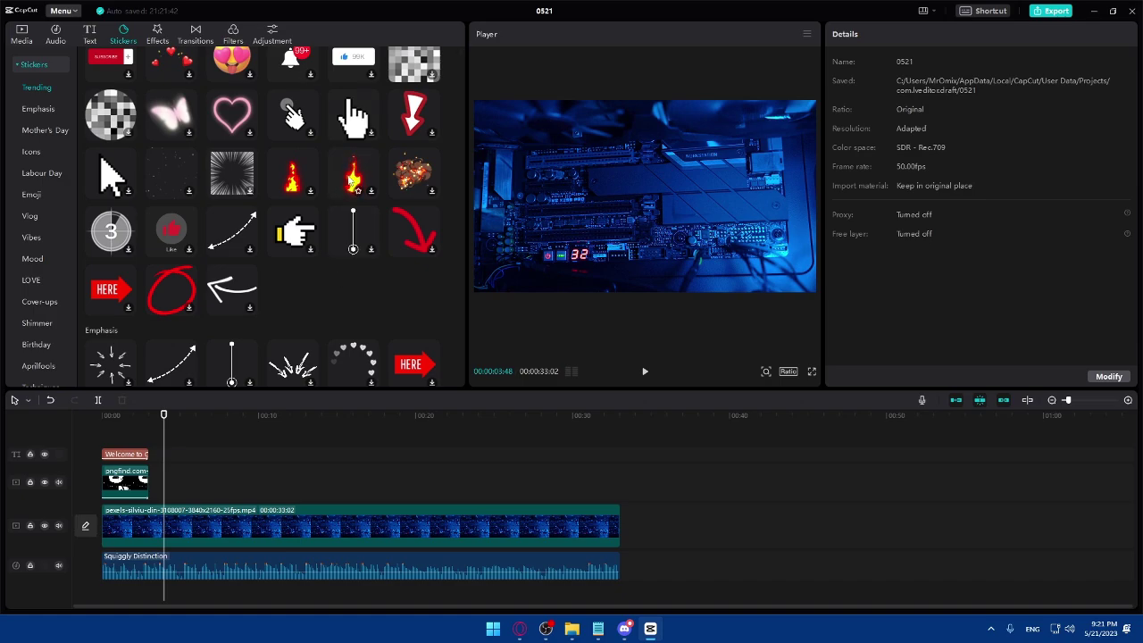
click(351, 181)
drag(353, 182, 123, 468)
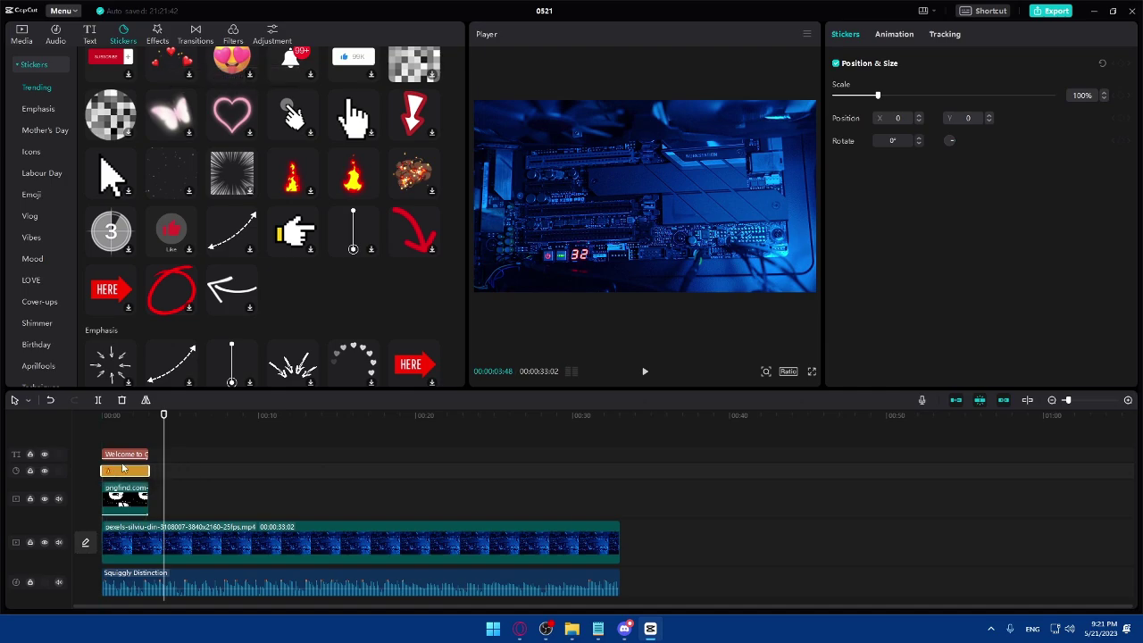
click(102, 419)
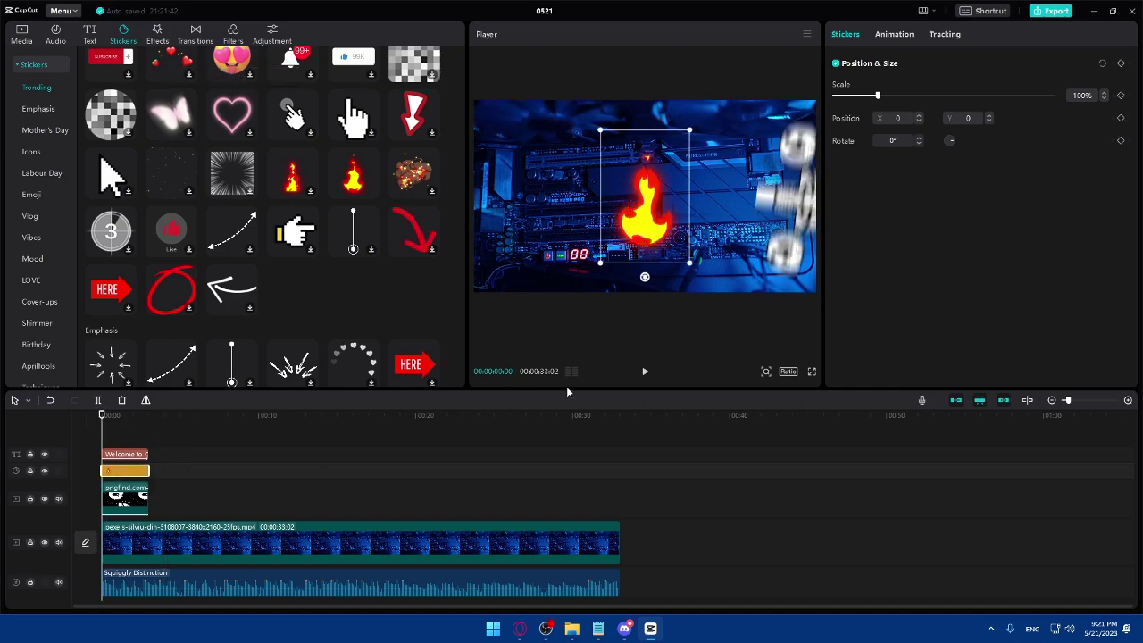
Move the fire sticker to the frame's lower-left corner with a 3.0-second Zoom Out entrance.
drag(691, 254, 544, 257)
click(894, 34)
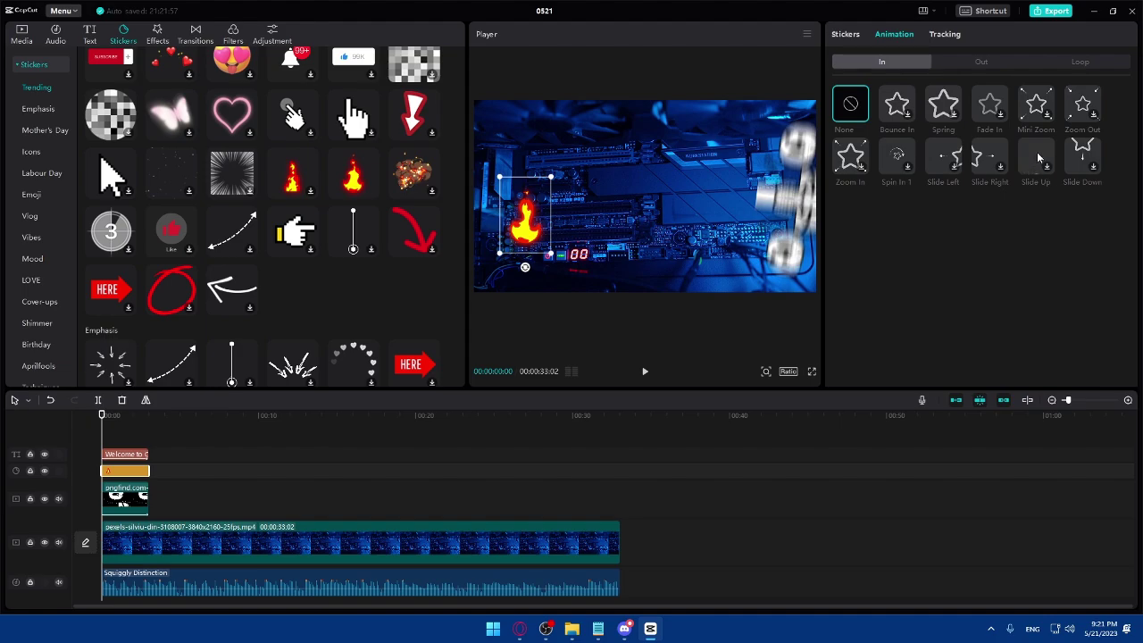
click(1081, 105)
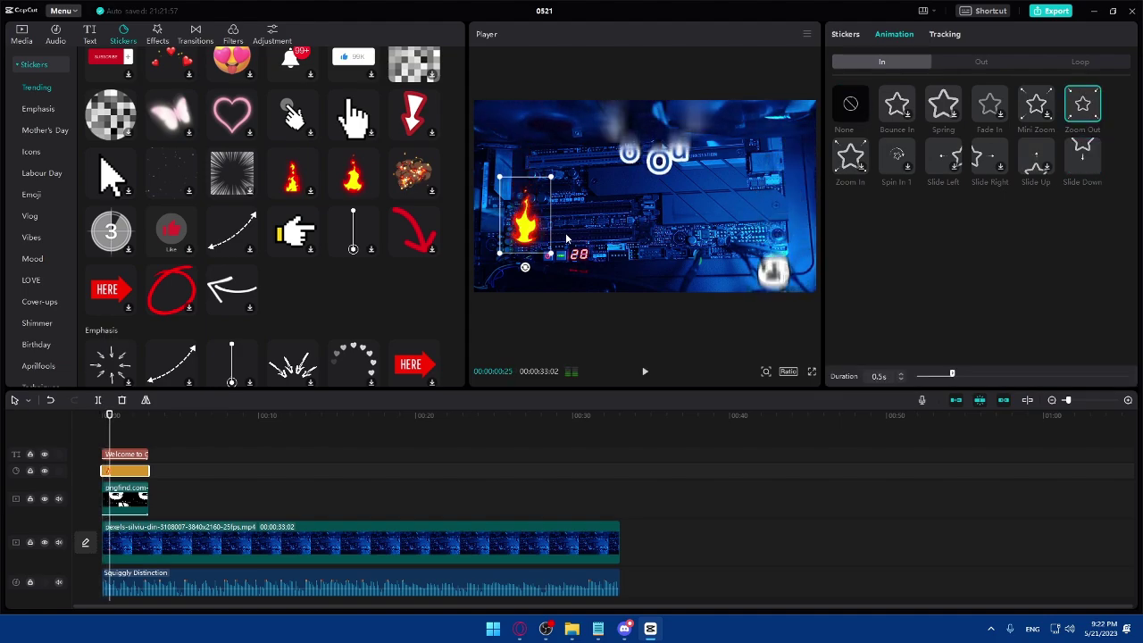
drag(524, 229, 490, 270)
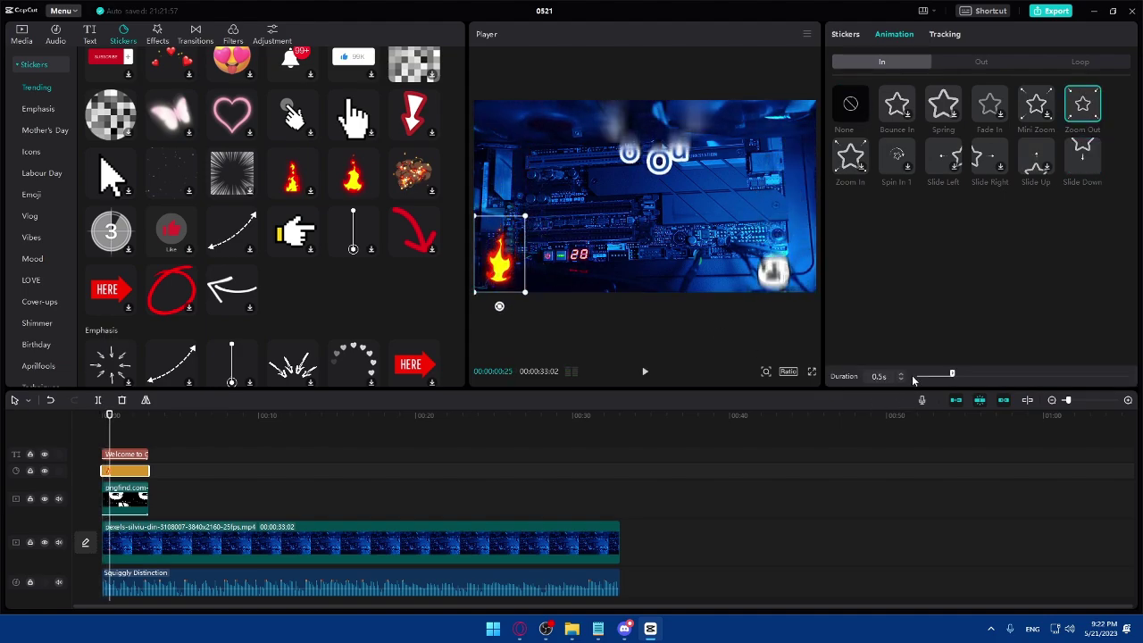
drag(953, 375, 1129, 374)
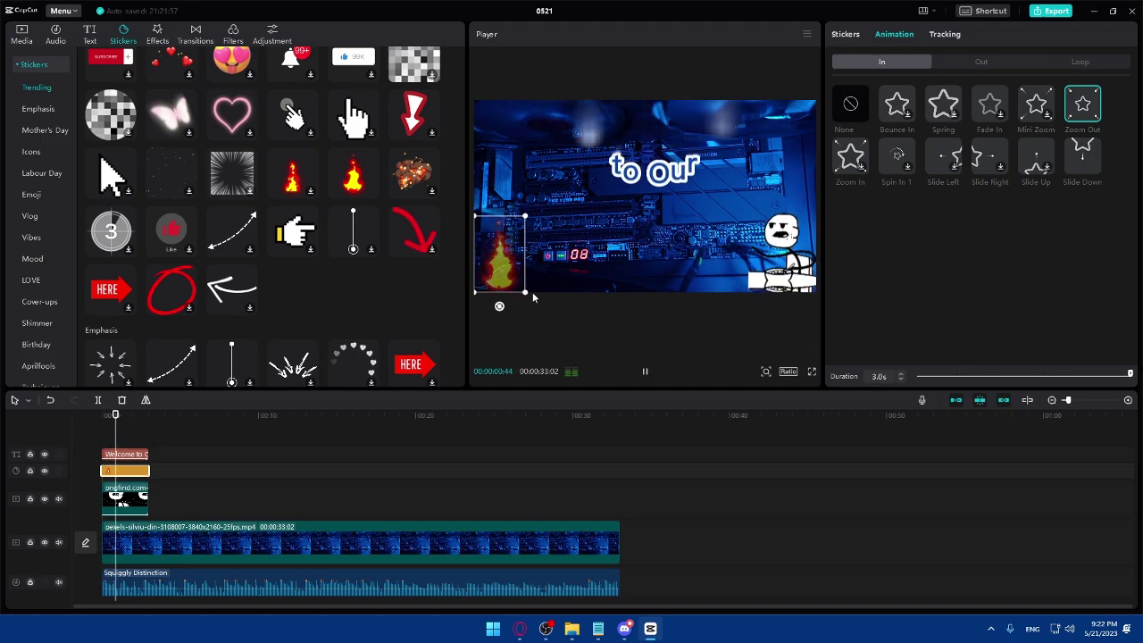
click(593, 316)
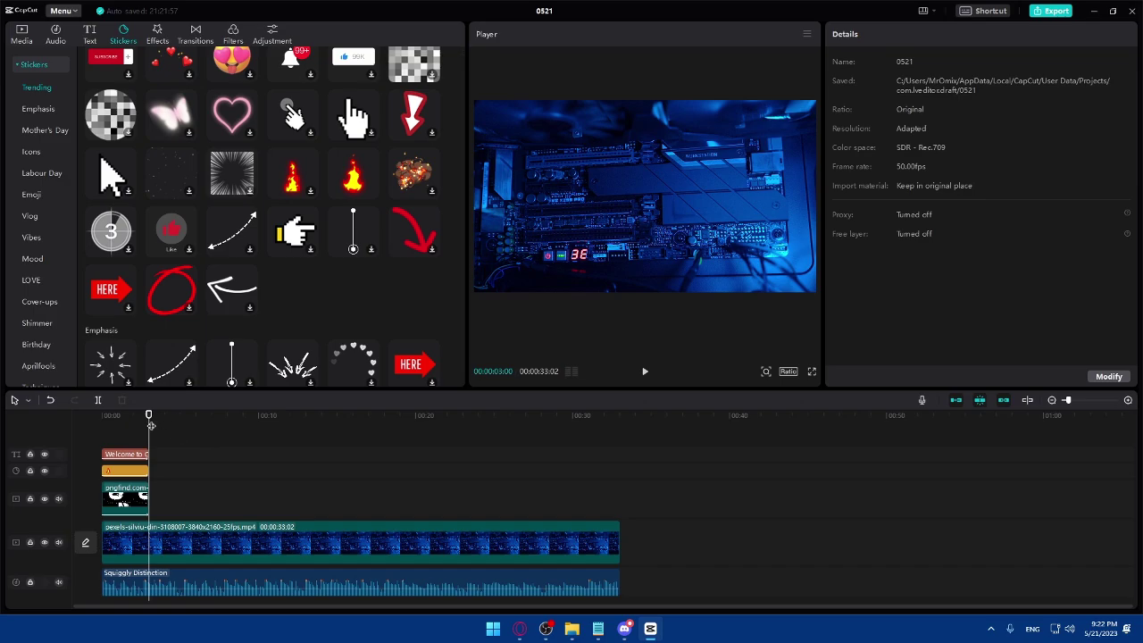
Browse the Trending, Icons and Emoji sticker categories, then the effects library.
drag(151, 426, 102, 419)
scroll(293, 354, down, 3)
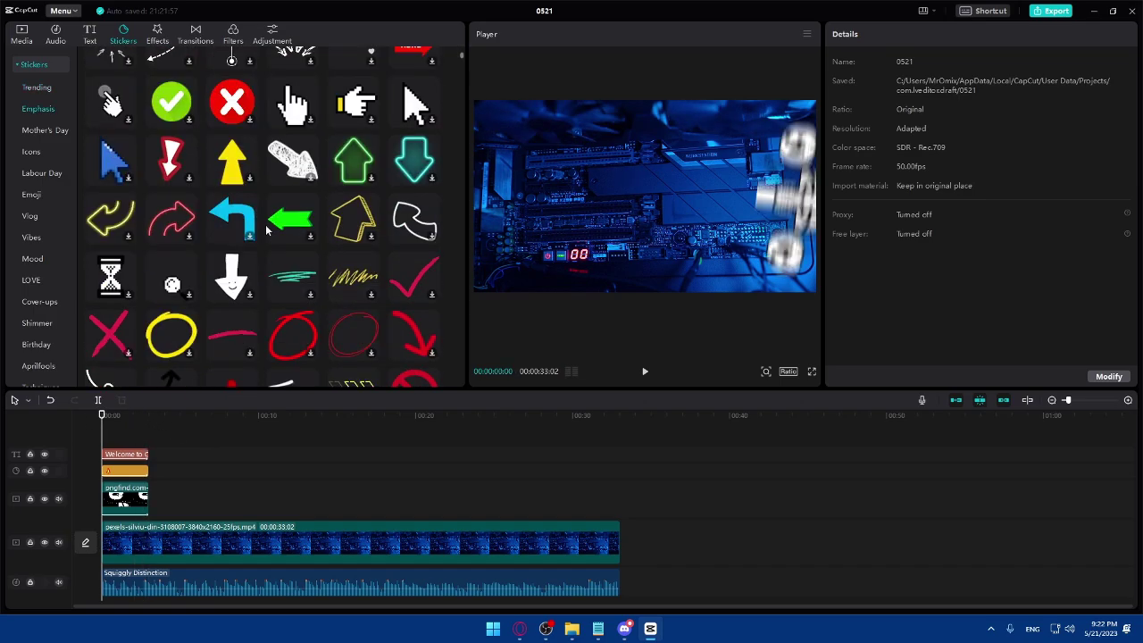
click(48, 89)
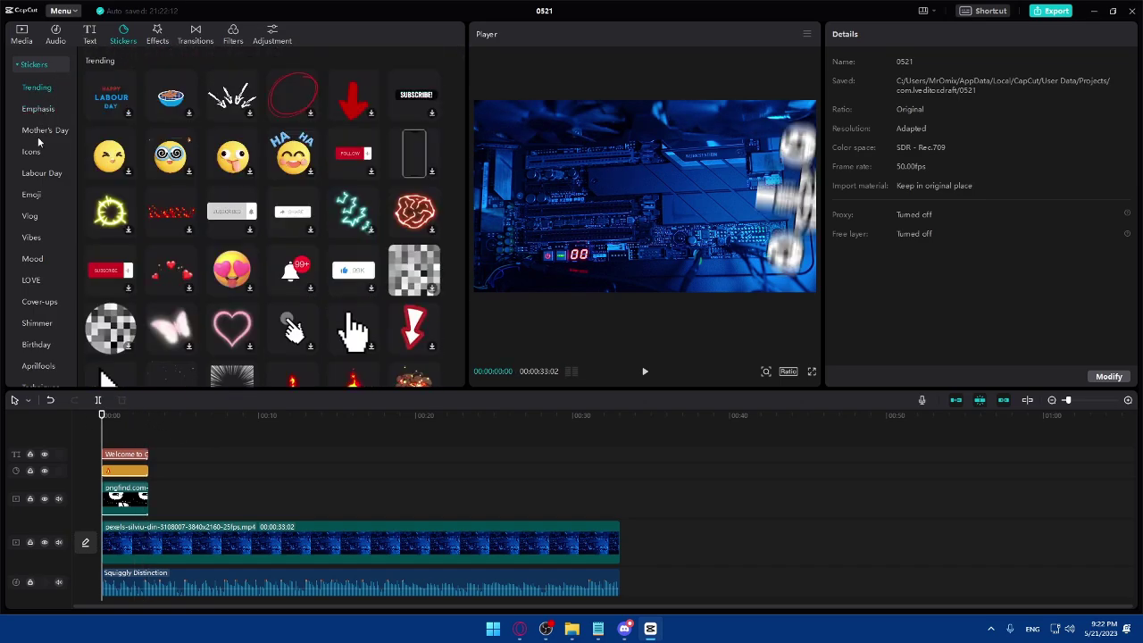
click(32, 152)
click(35, 194)
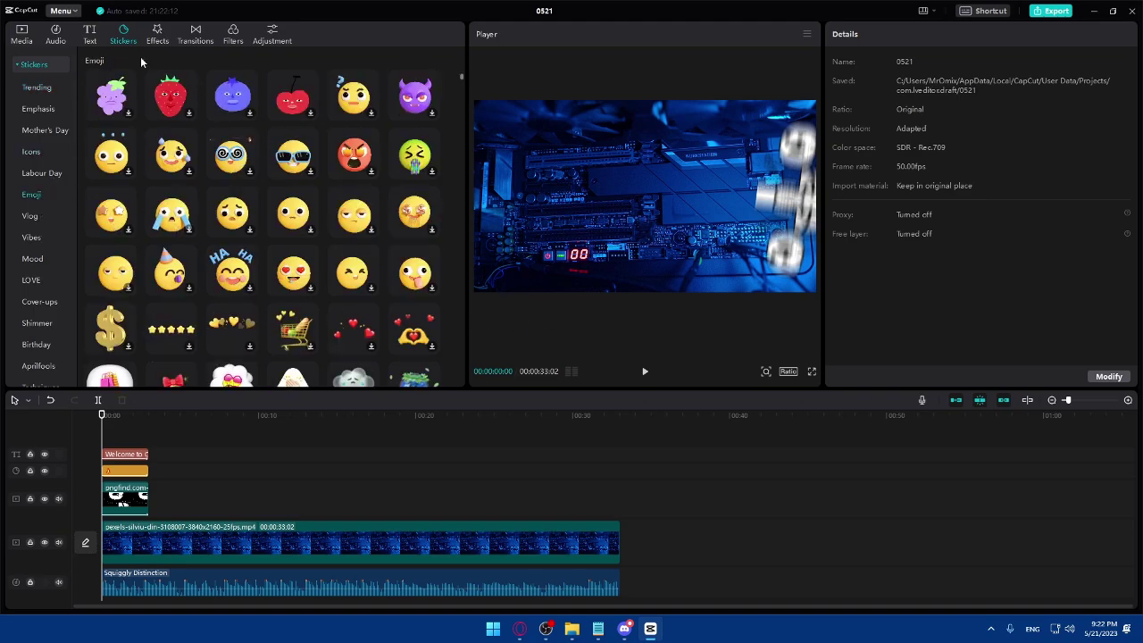
click(157, 38)
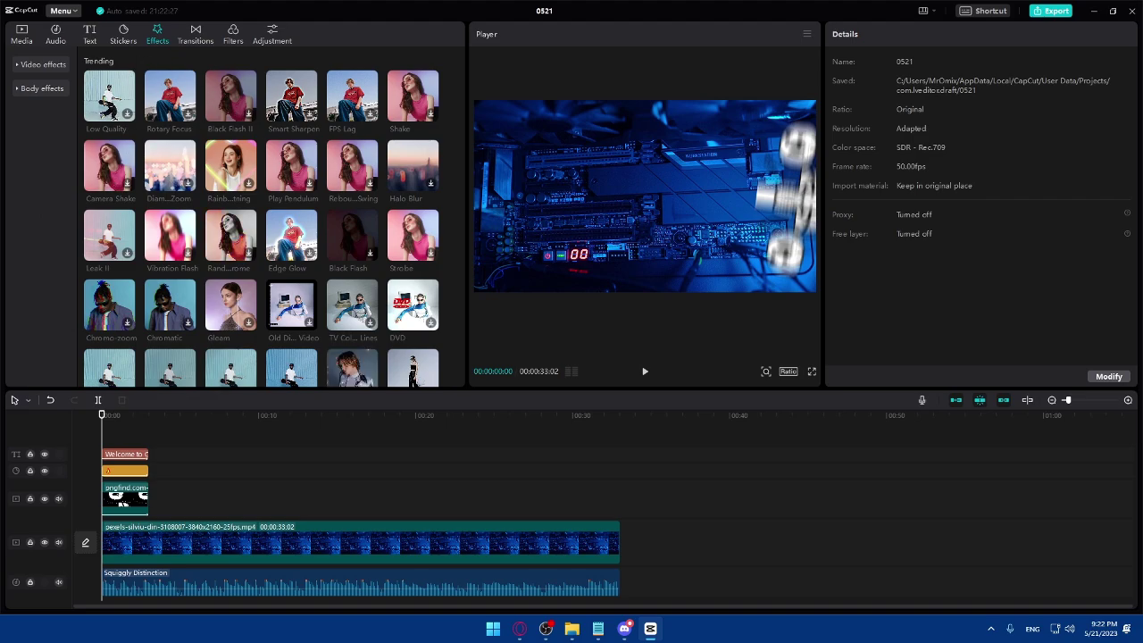
Scroll the Effects library, switch to Transitions, and move the playhead to about 3.3 seconds.
scroll(302, 152, down, 1)
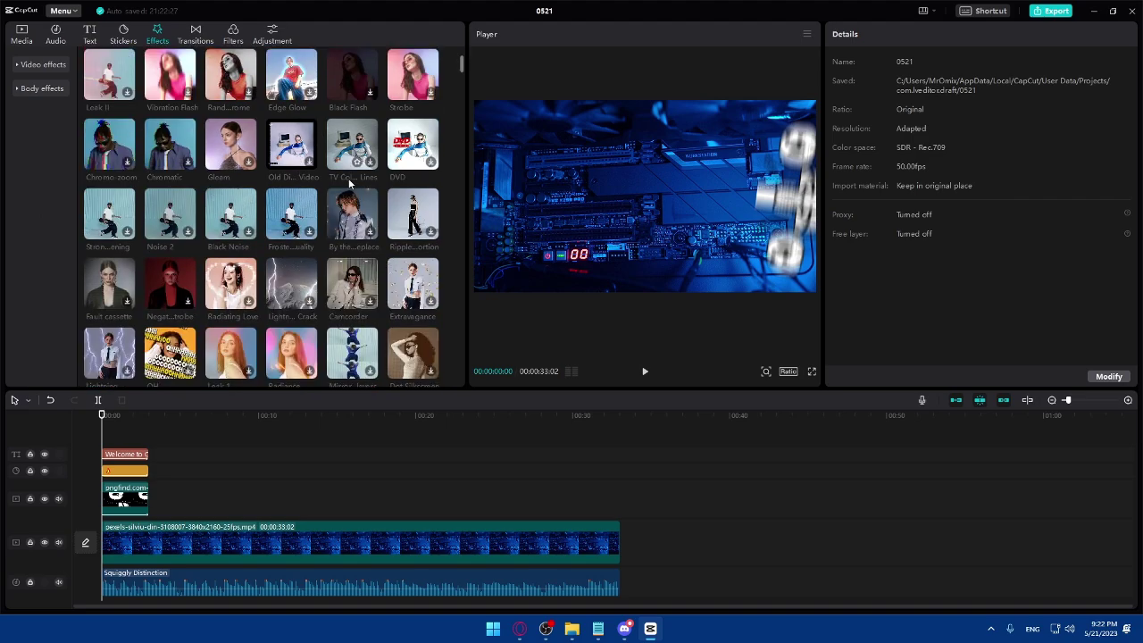
scroll(302, 224, down, 1)
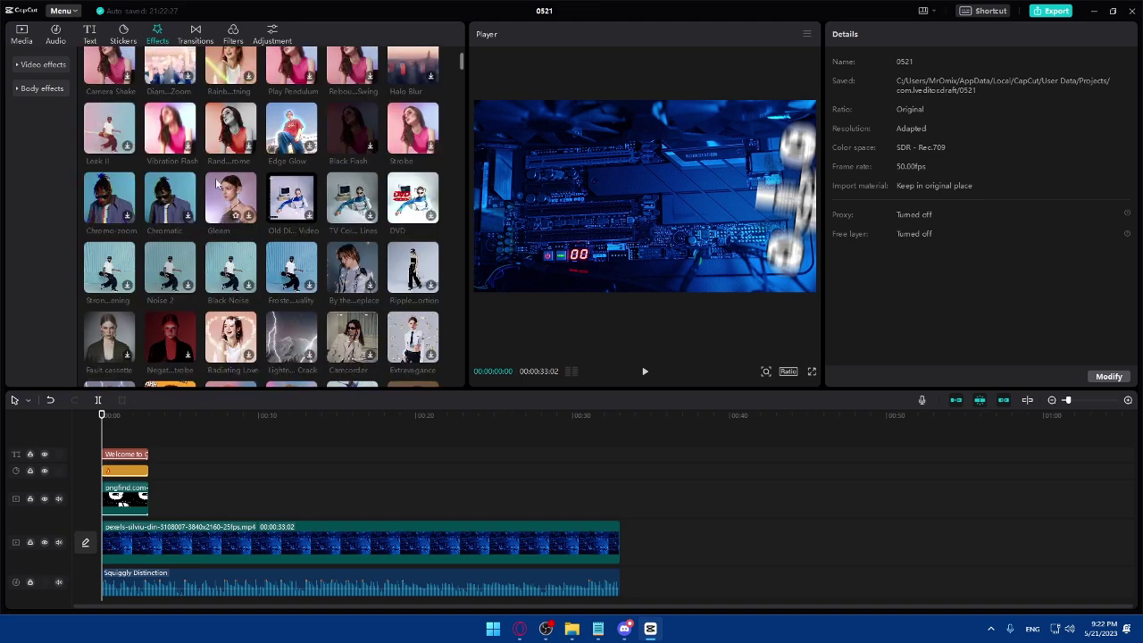
click(193, 37)
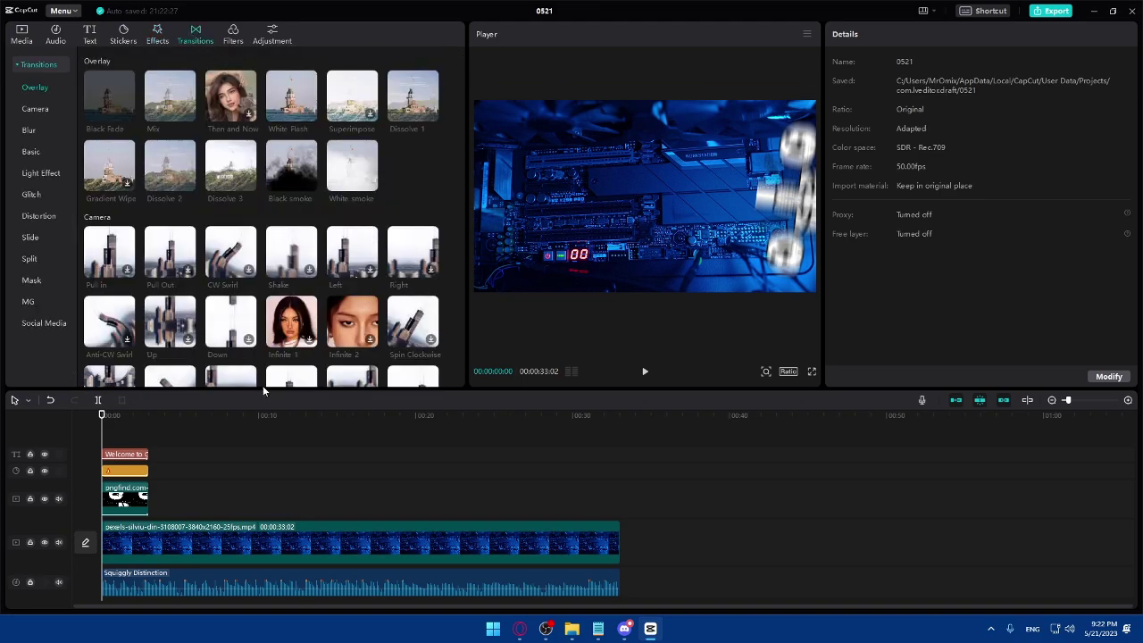
click(159, 487)
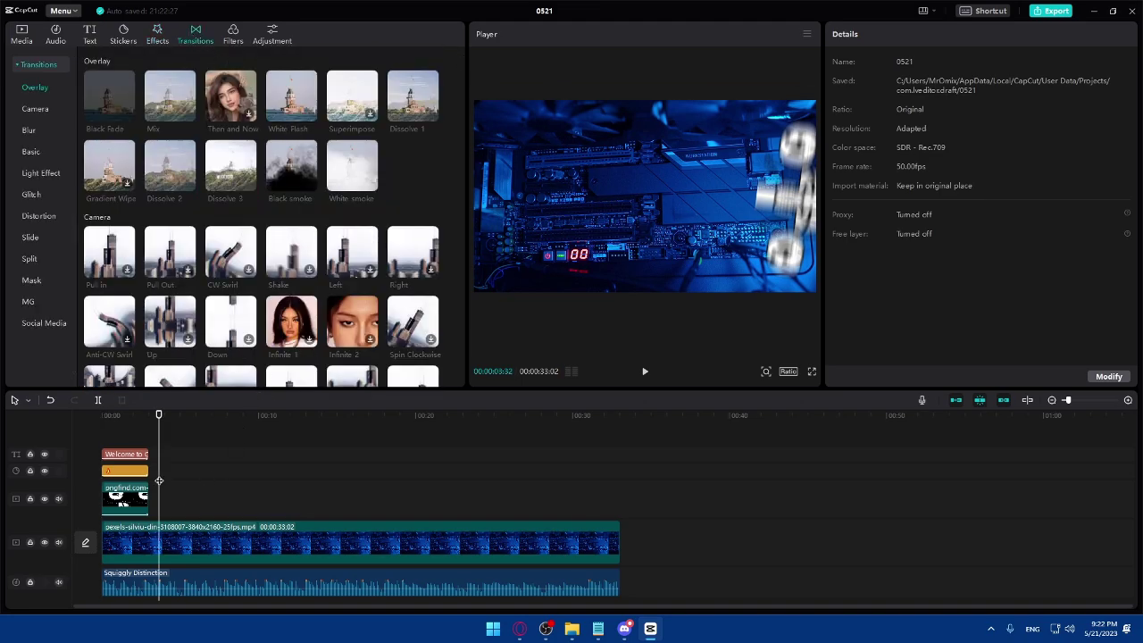
Split the PC-hardware clip near 3.3 seconds and add a Shake transition at the split.
click(99, 400)
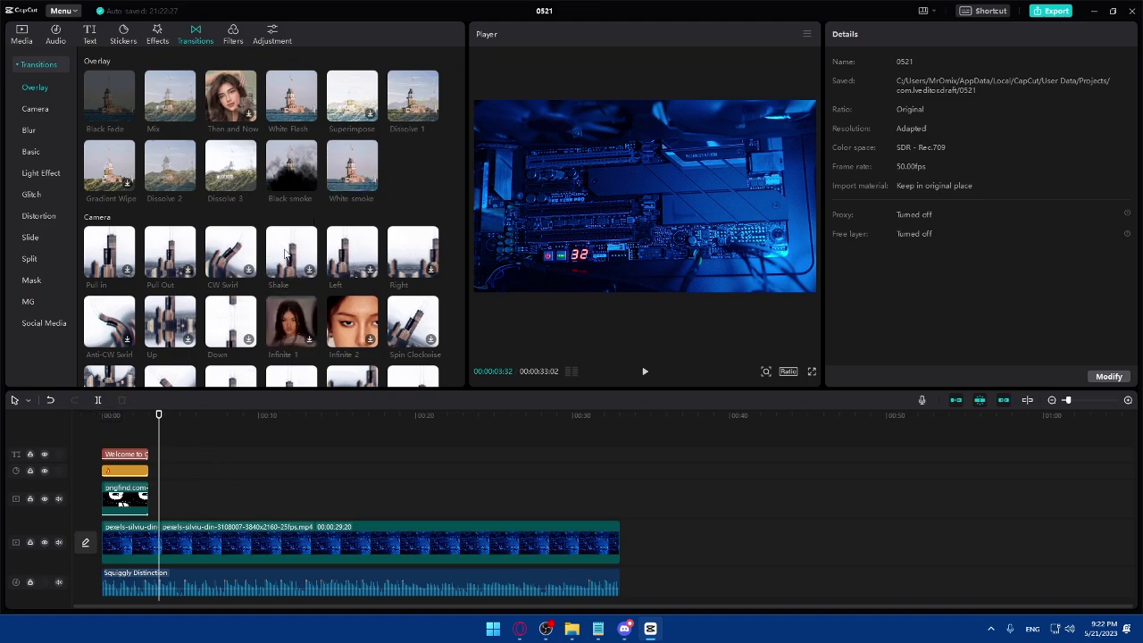
mouse_move(291, 259)
mouse_down()
mouse_move(166, 496)
mouse_move(166, 552)
mouse_move(176, 553)
mouse_move(161, 555)
mouse_move(252, 334)
mouse_move(304, 263)
mouse_up()
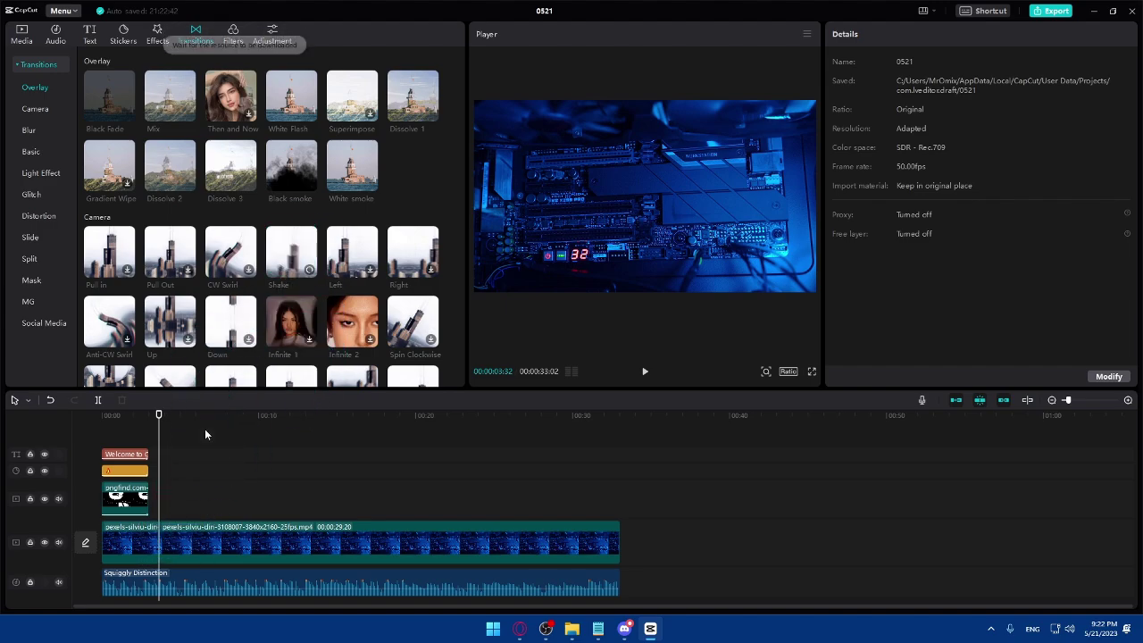
click(209, 543)
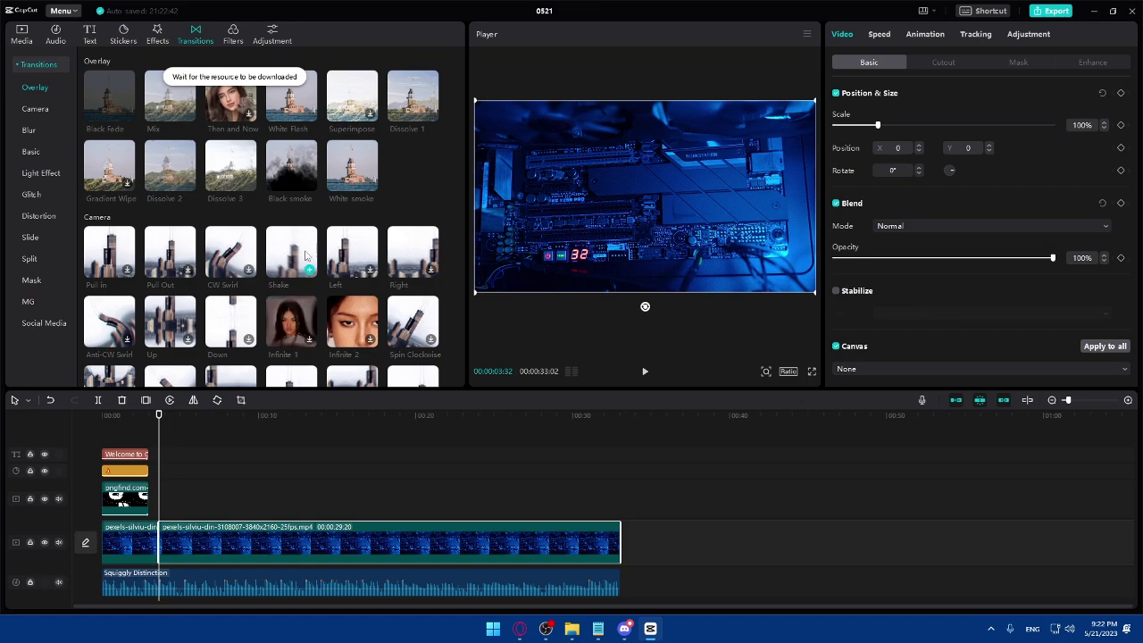
click(159, 541)
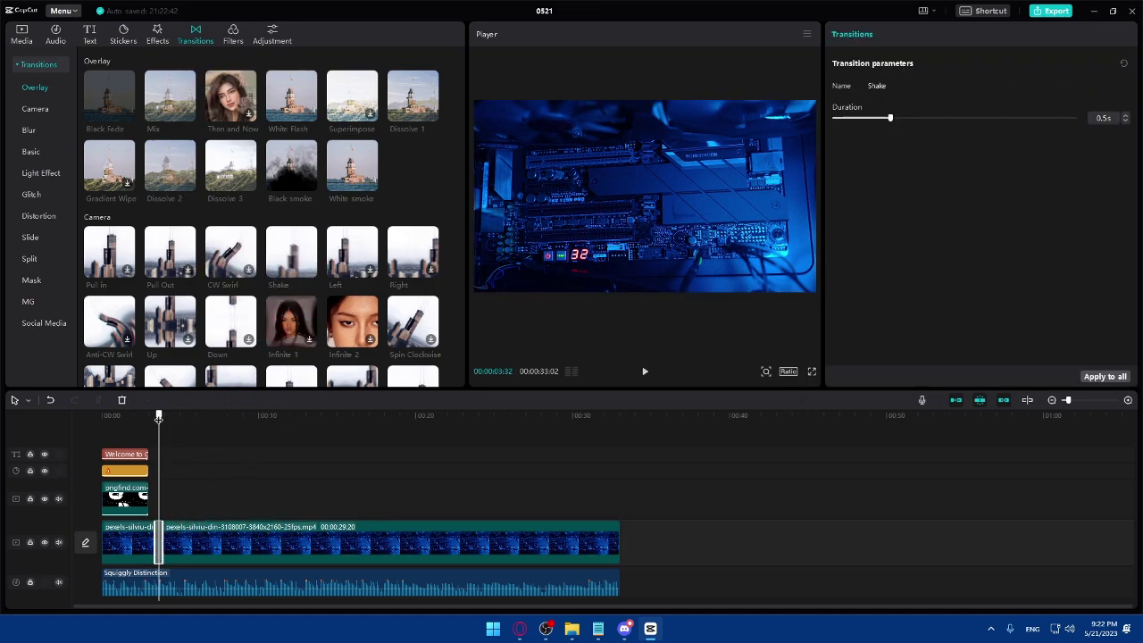
Preview from the title, then delete the long second piece of the hardware clip.
drag(158, 417, 140, 416)
click(645, 372)
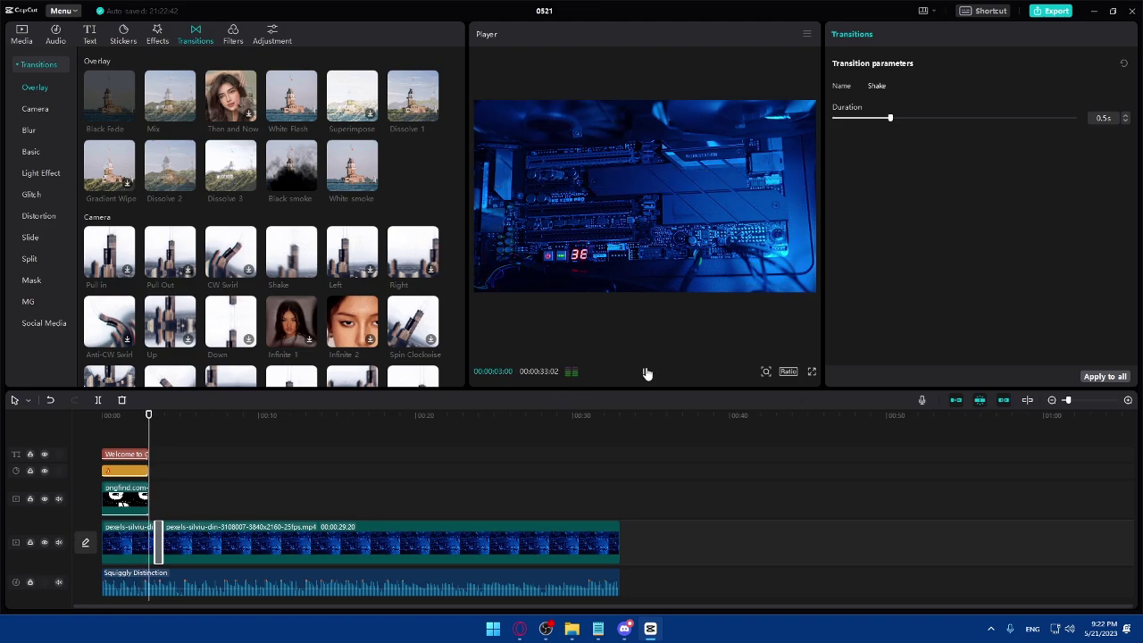
click(648, 373)
click(303, 541)
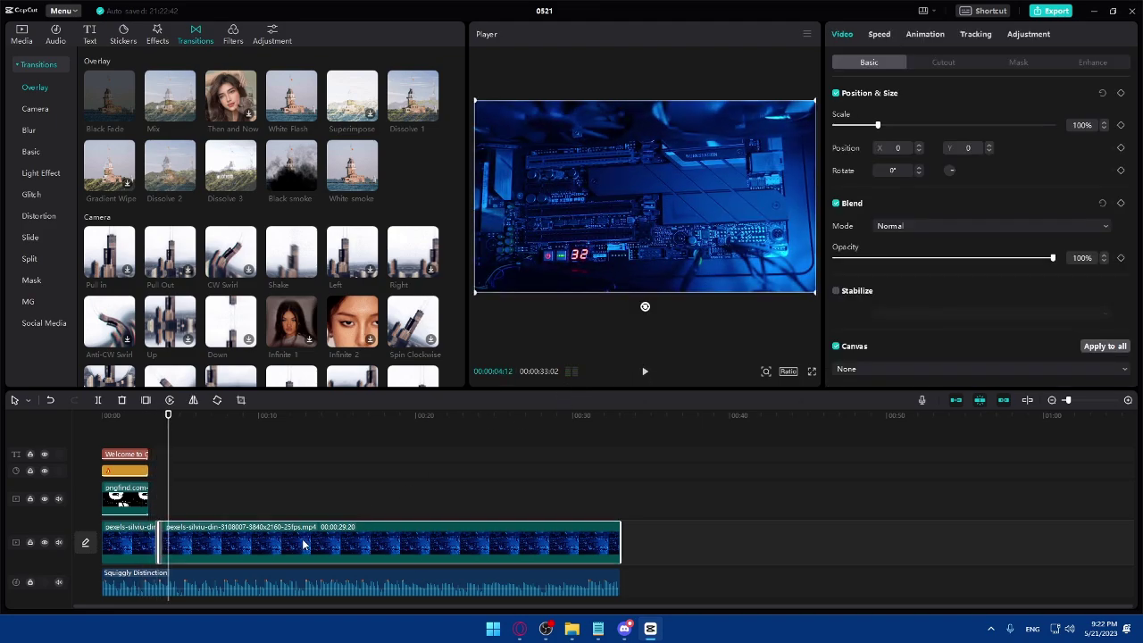
key(Delete)
click(22, 34)
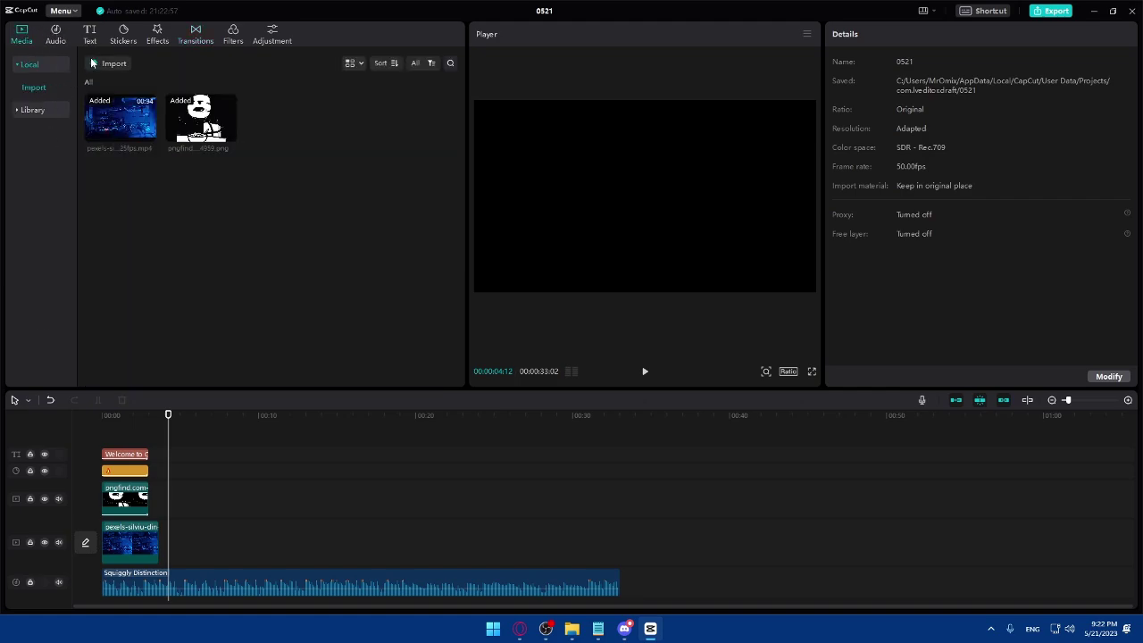
Import the pexels-rodnae meeting clip from Videos > Captures and place it after the hardware clip.
click(91, 63)
click(47, 174)
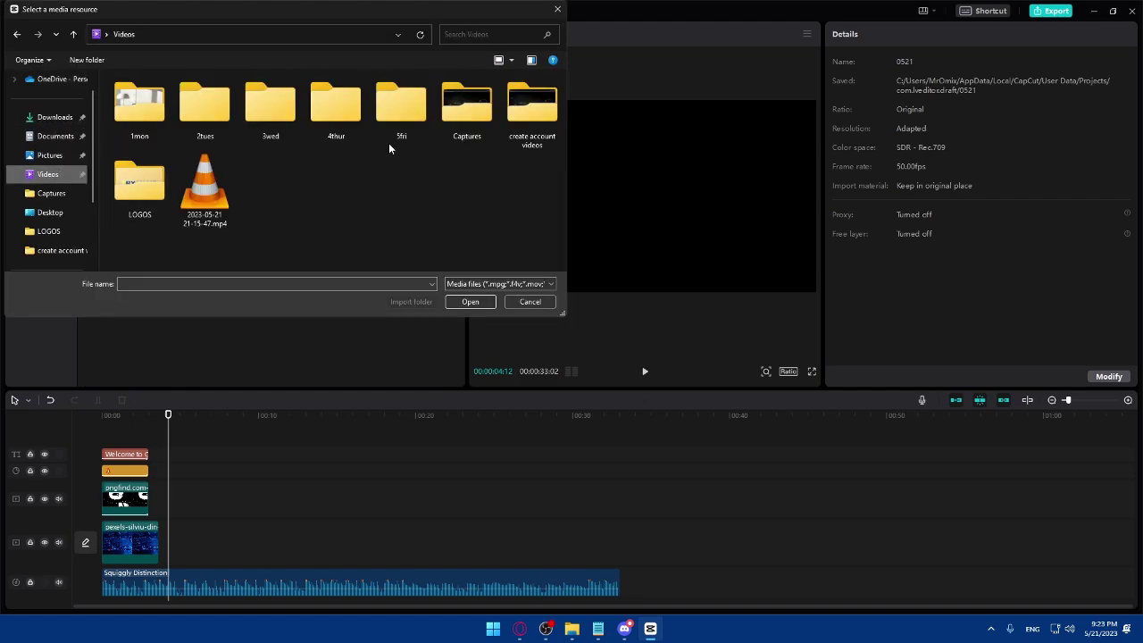
double_click(465, 105)
scroll(448, 197, down, 5)
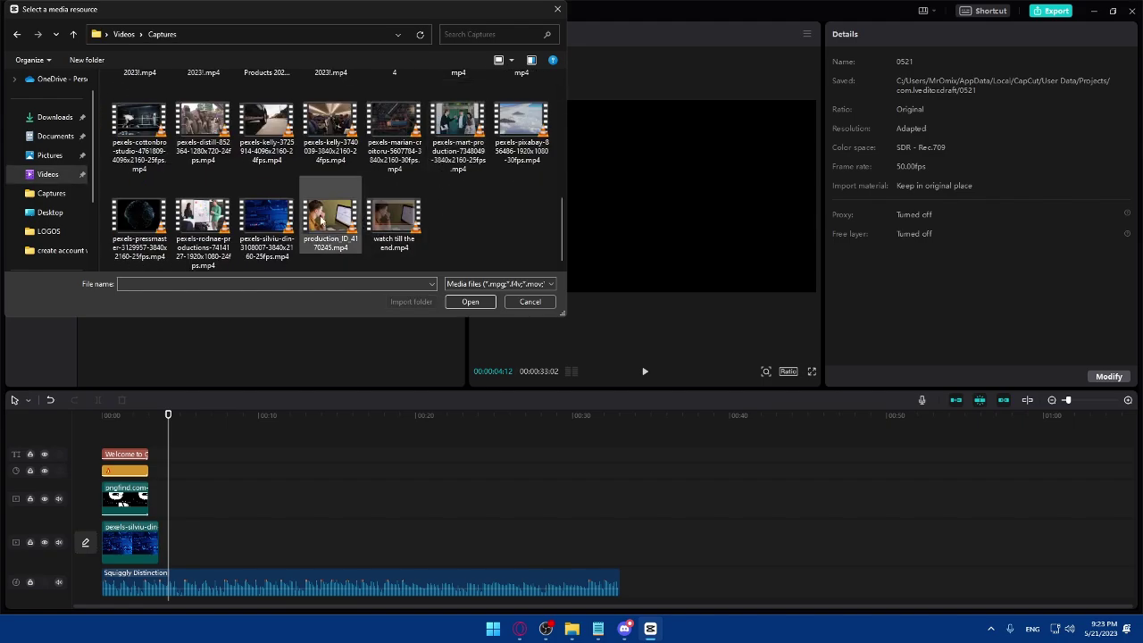
double_click(206, 217)
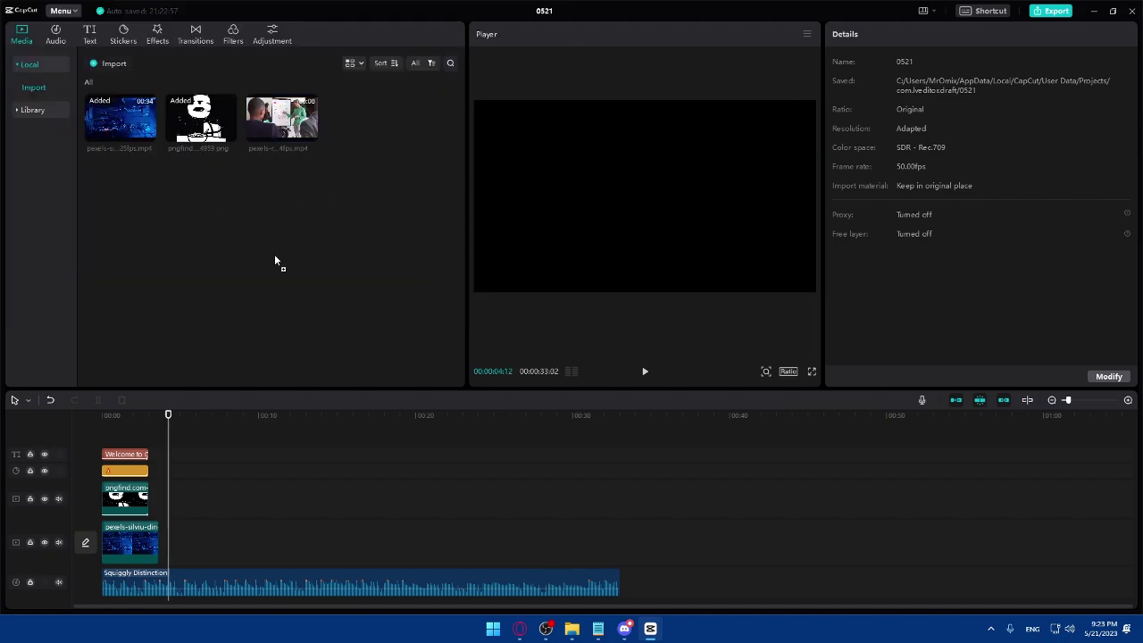
drag(281, 118, 178, 542)
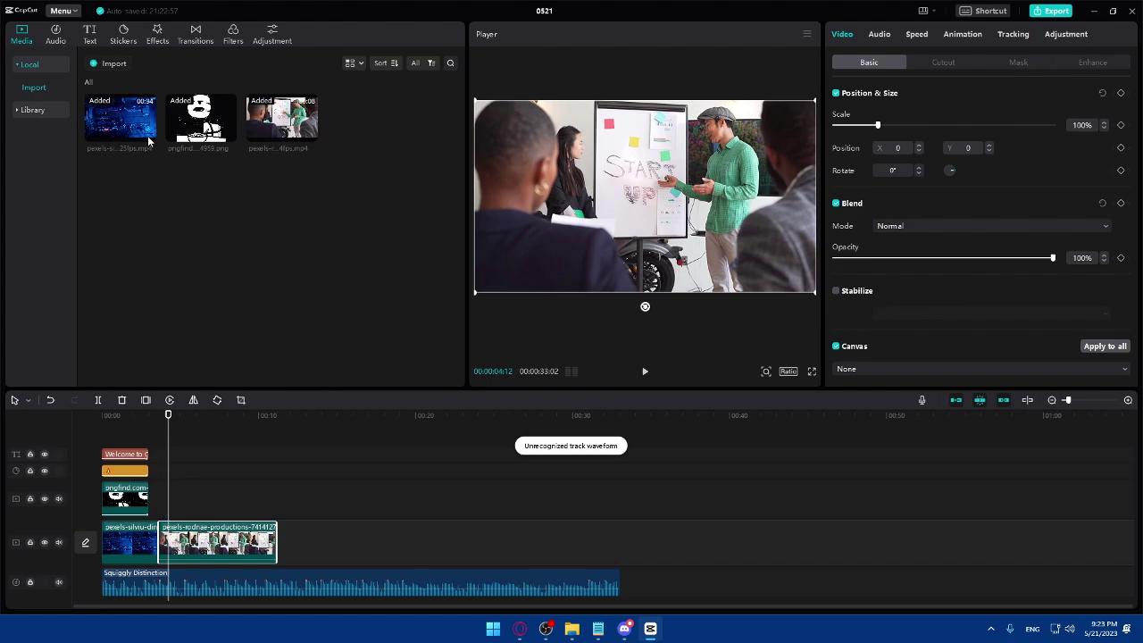
Put the CW Swirl transition on the junction between the hardware and meeting clips.
click(195, 38)
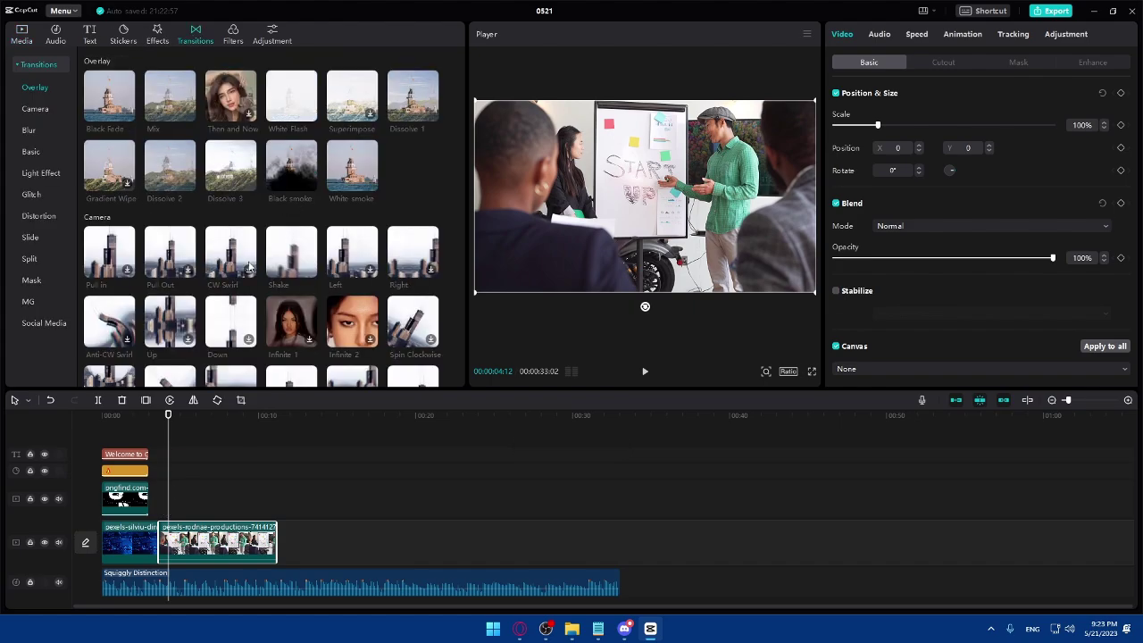
drag(230, 252, 170, 540)
click(188, 547)
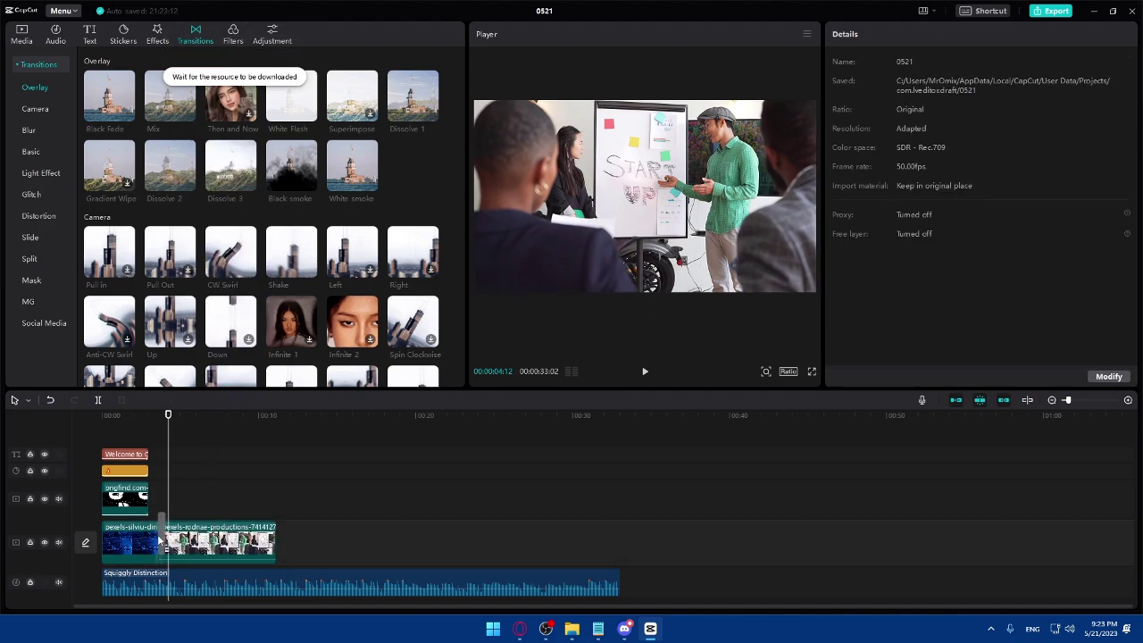
drag(168, 425, 148, 425)
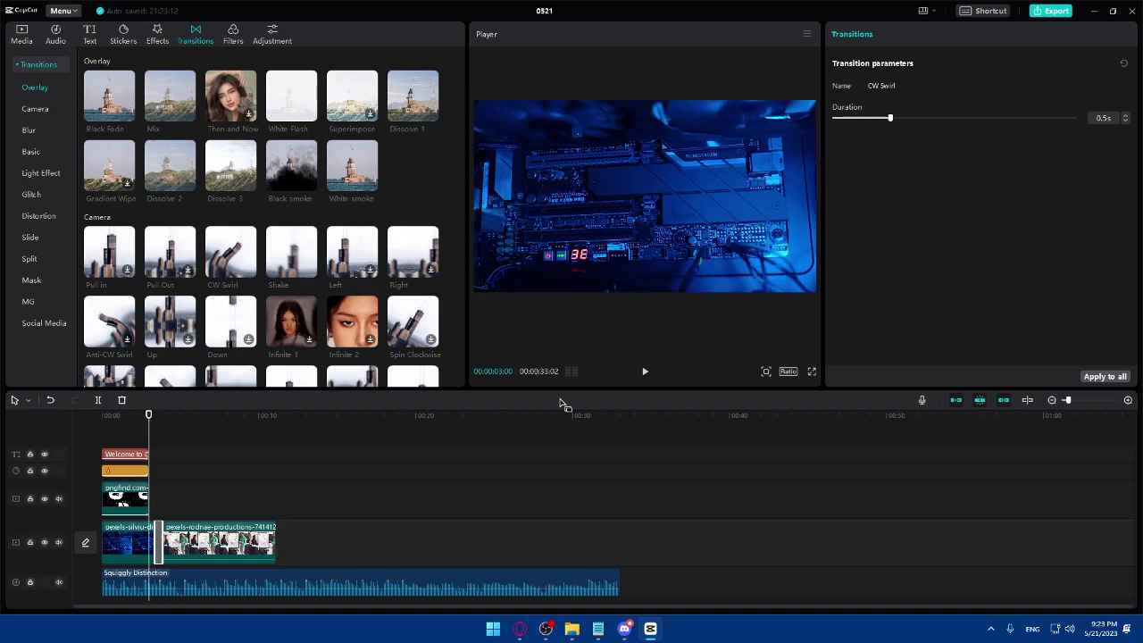
Split the hardware clip at 3 seconds, delete the leftover piece, and re-apply CW Swirl.
click(159, 475)
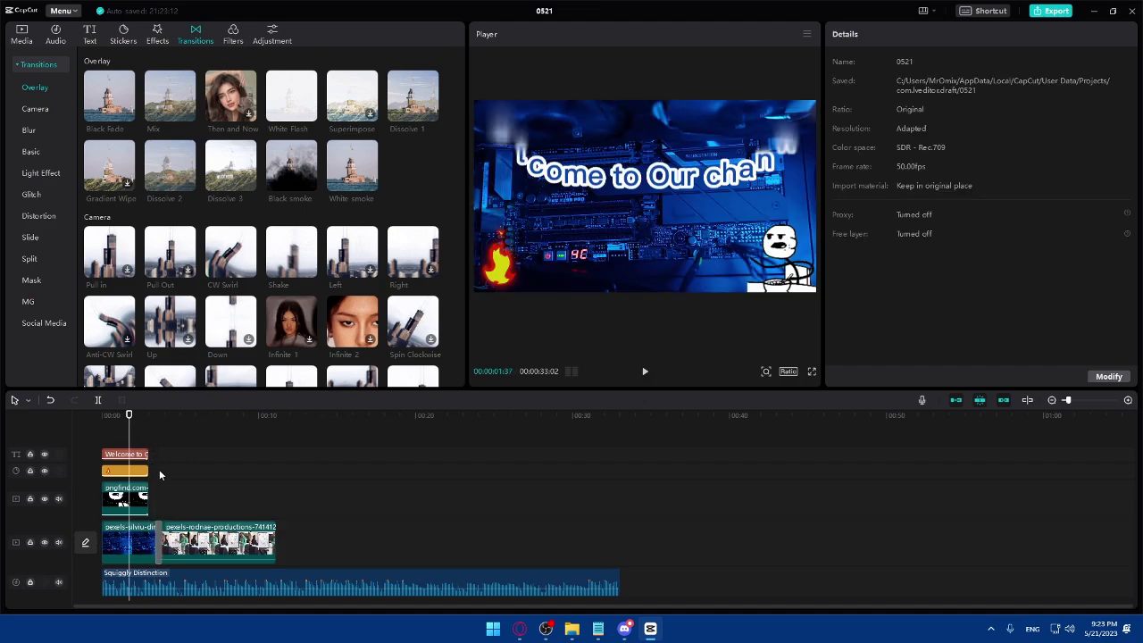
click(152, 540)
drag(130, 423, 146, 426)
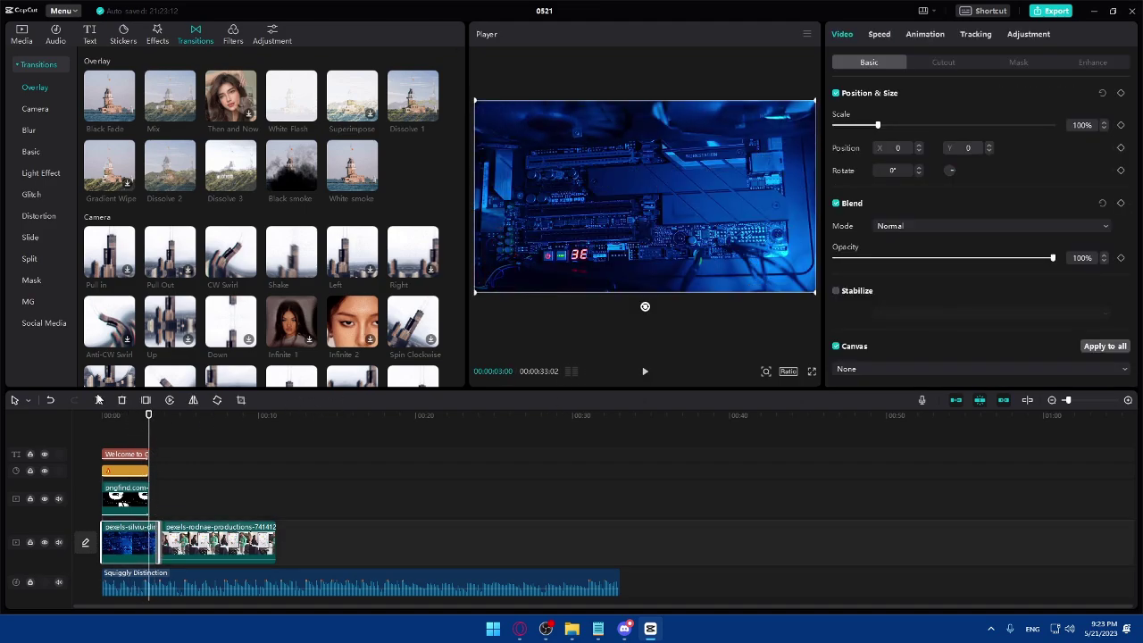
click(98, 400)
key(Delete)
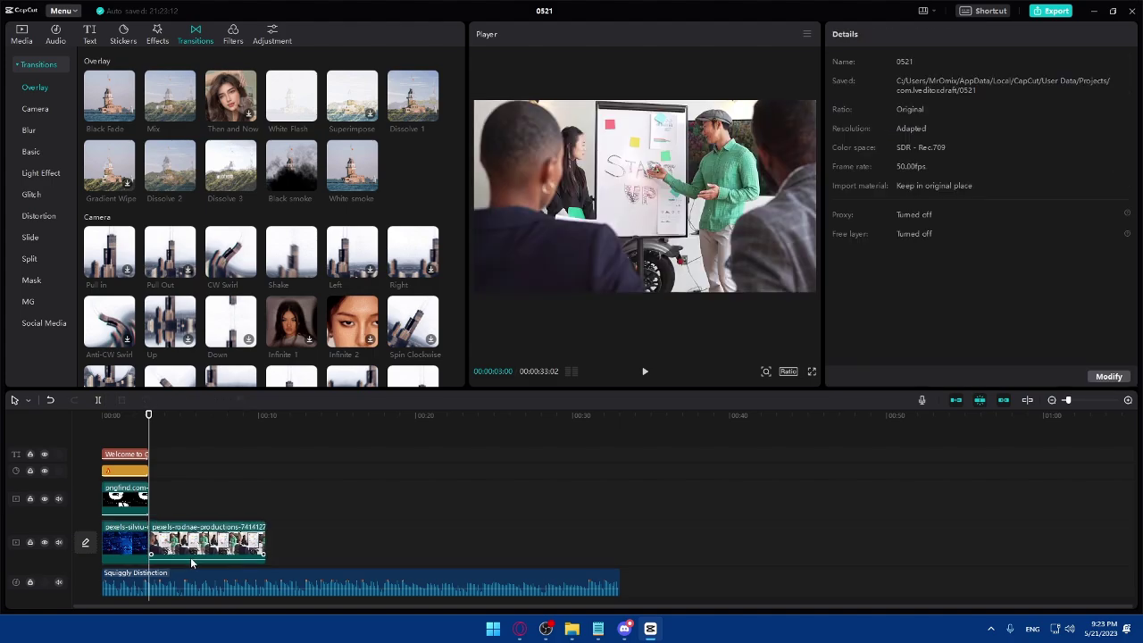
click(208, 540)
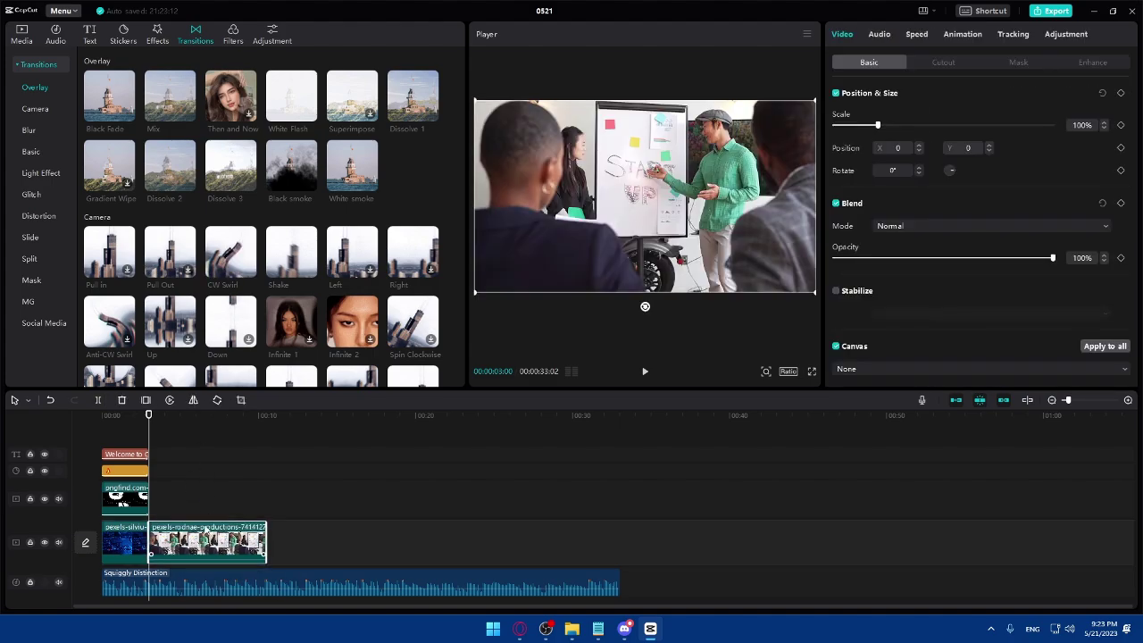
mouse_move(256, 258)
mouse_down()
mouse_move(250, 392)
mouse_move(194, 505)
mouse_move(156, 536)
mouse_up()
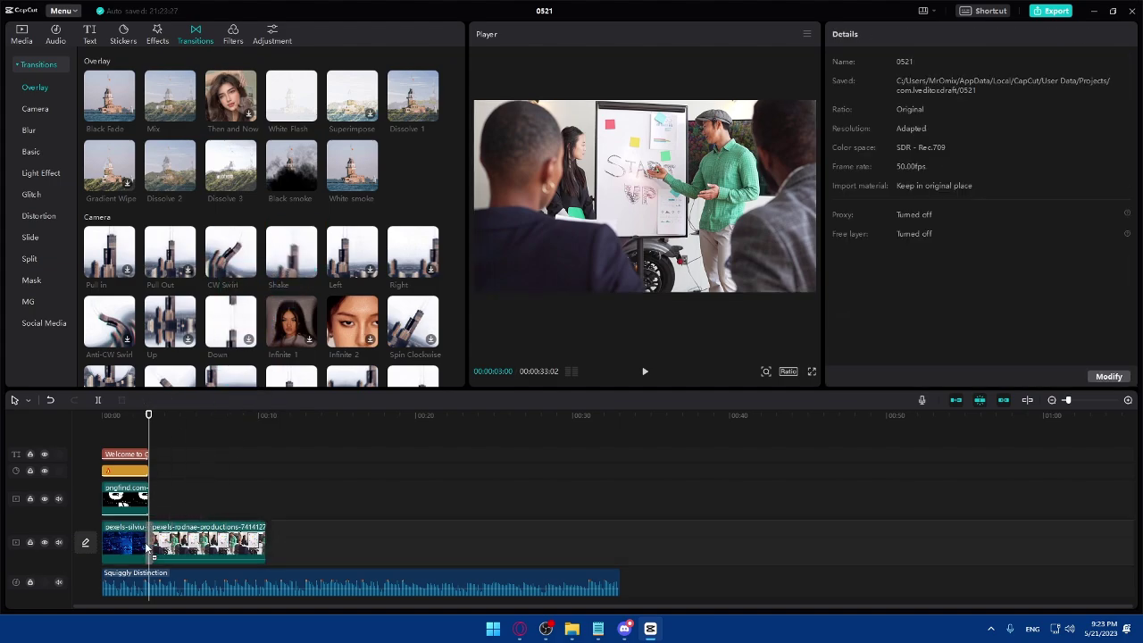
Play the edited video from the start in full-screen preview.
drag(147, 420, 89, 413)
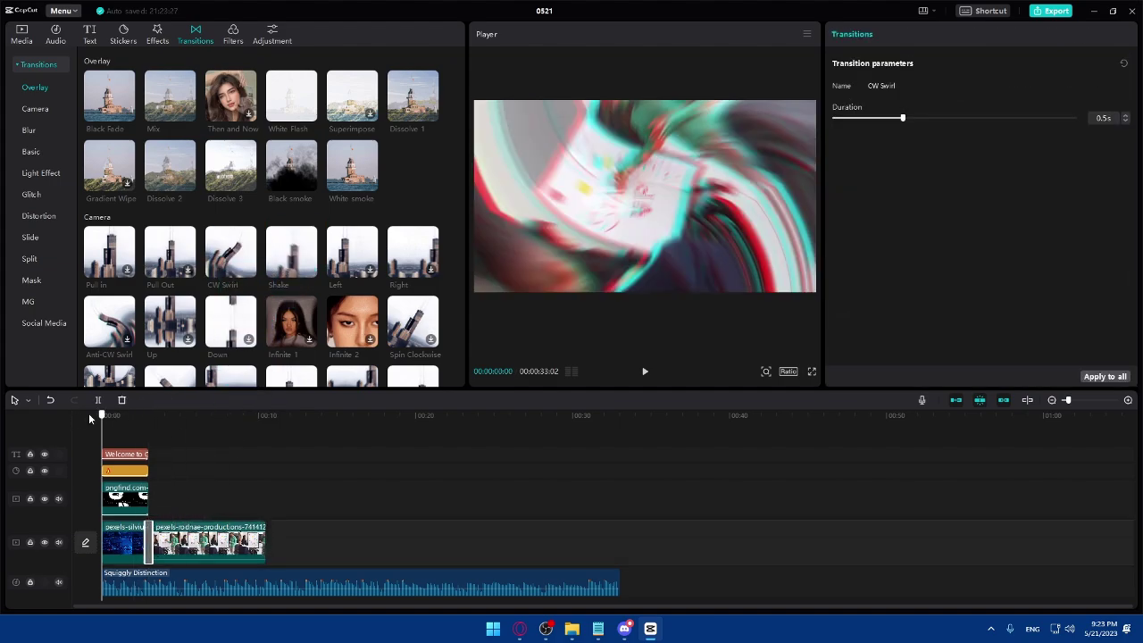
click(644, 371)
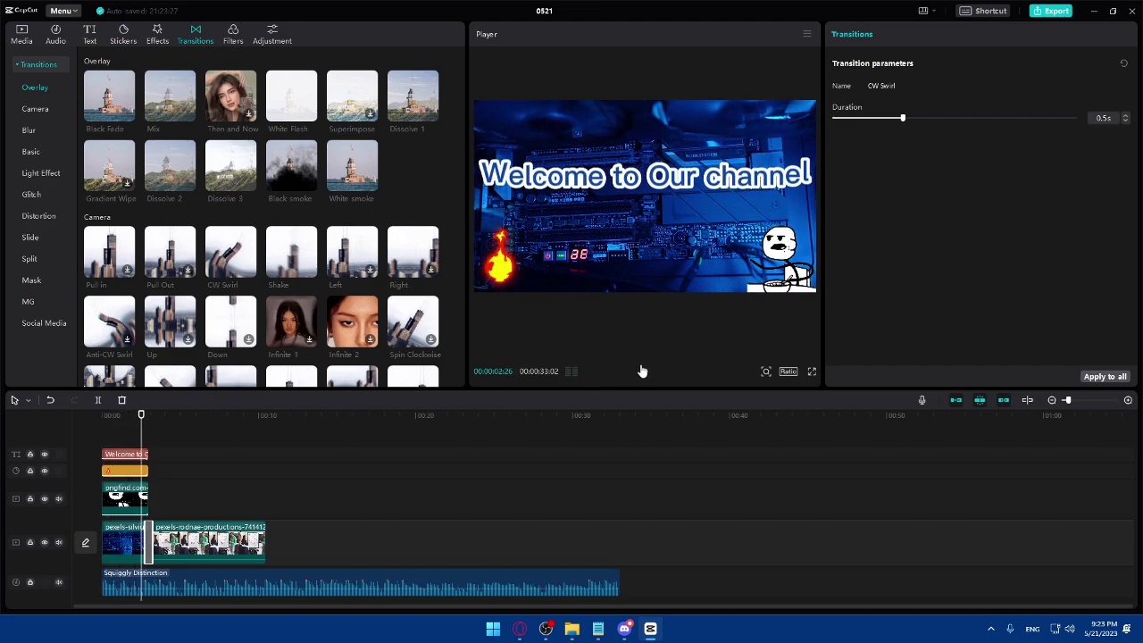
click(812, 370)
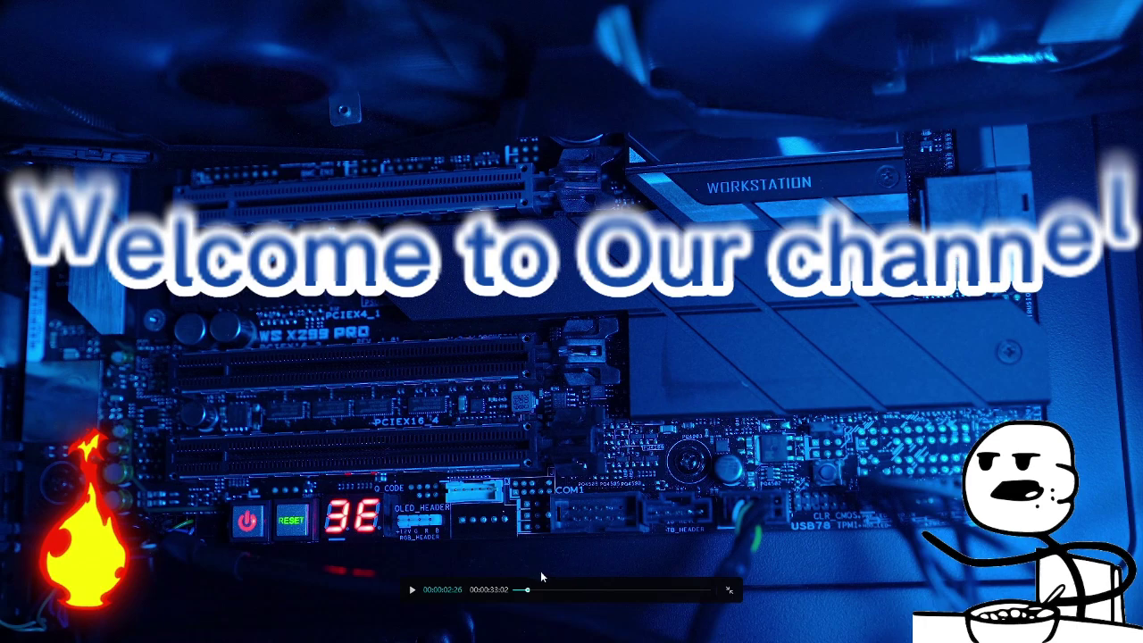
Replay the video from the beginning in full screen, then exit full screen.
drag(527, 589, 513, 590)
click(412, 591)
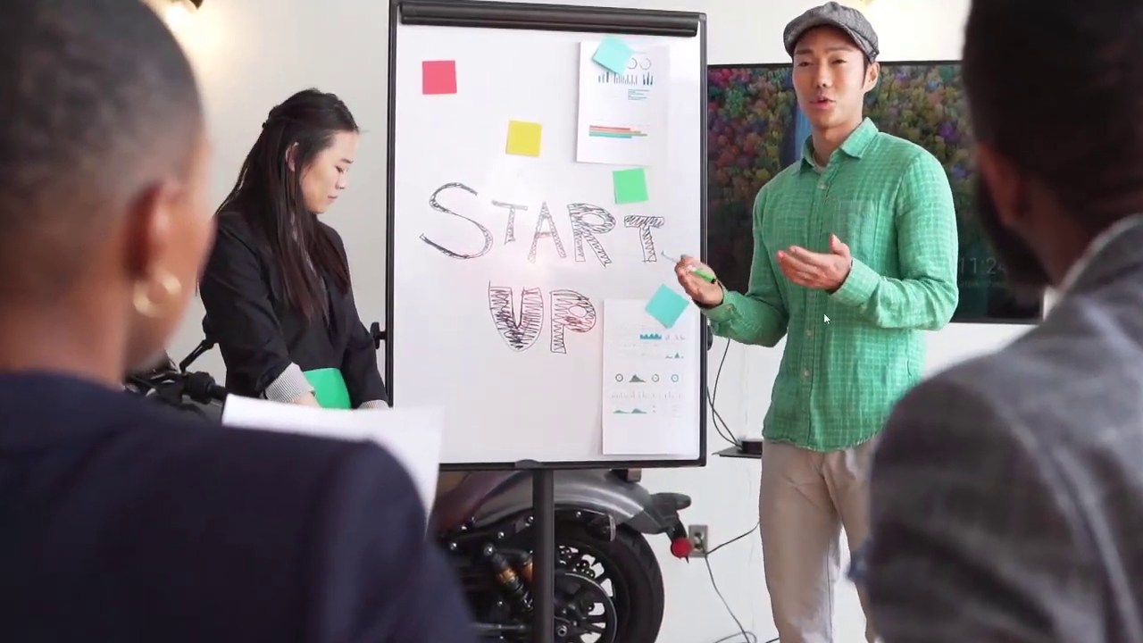
key(Escape)
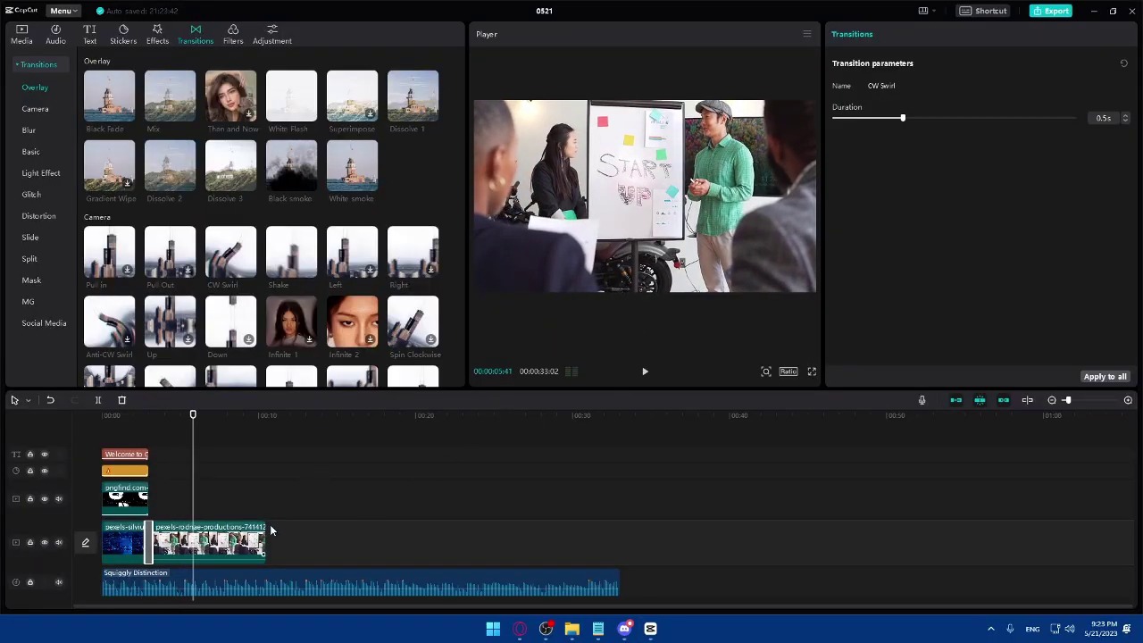
Look through the Filters and Adjustment libraries, then bring up the Export dialog.
click(236, 39)
click(286, 40)
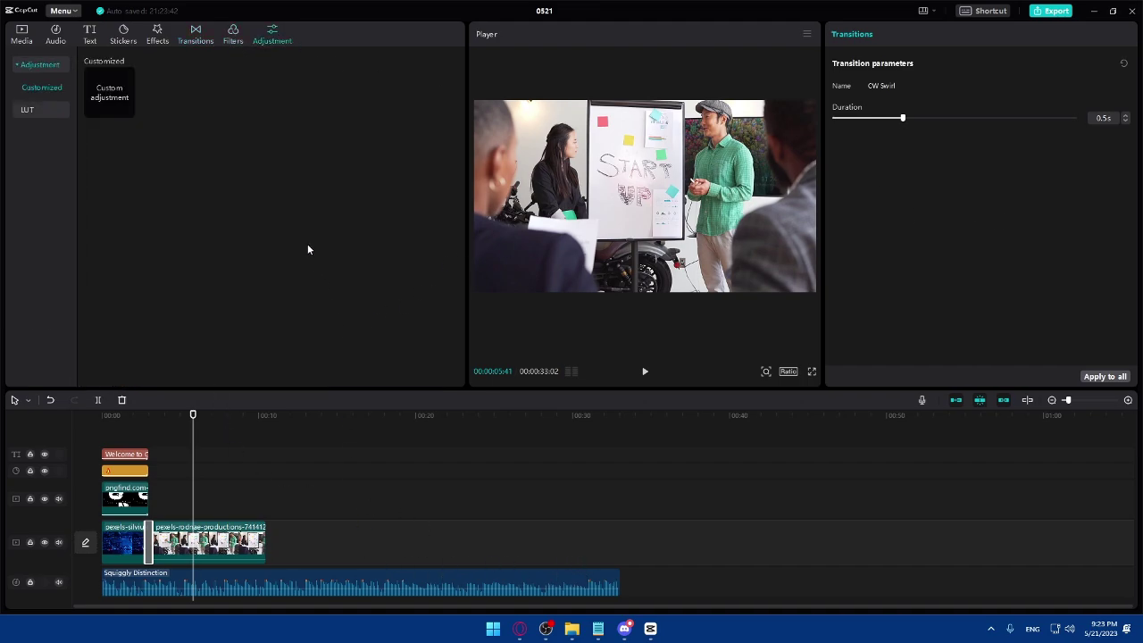
click(1050, 11)
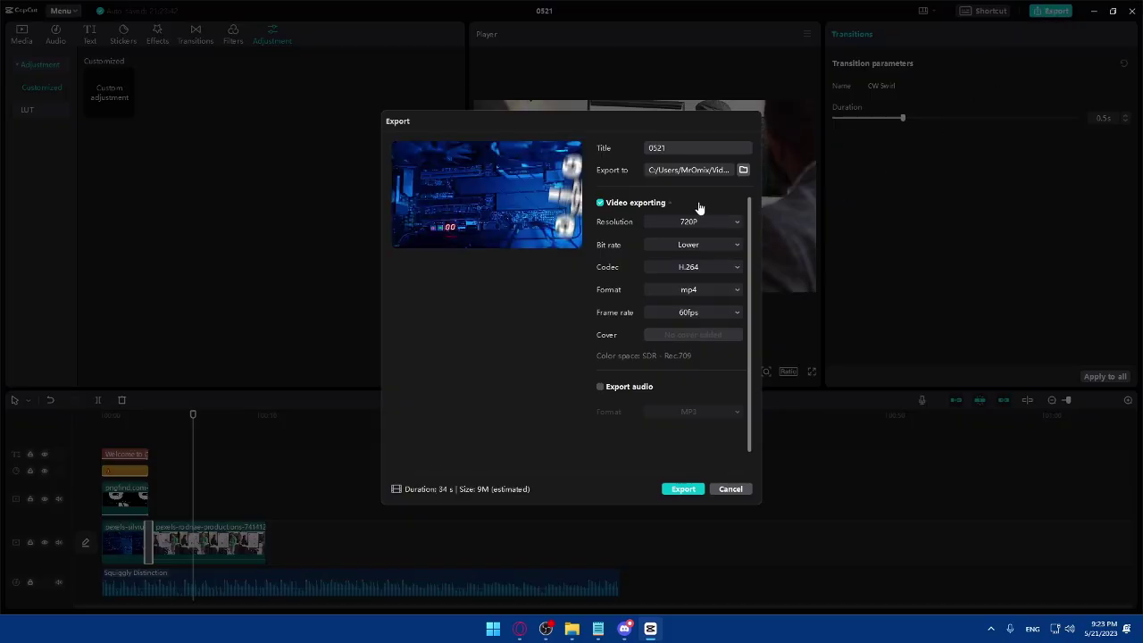
Title the export test01 and set Downloads as the export folder.
click(743, 169)
click(935, 123)
text(test)
click(742, 169)
click(436, 226)
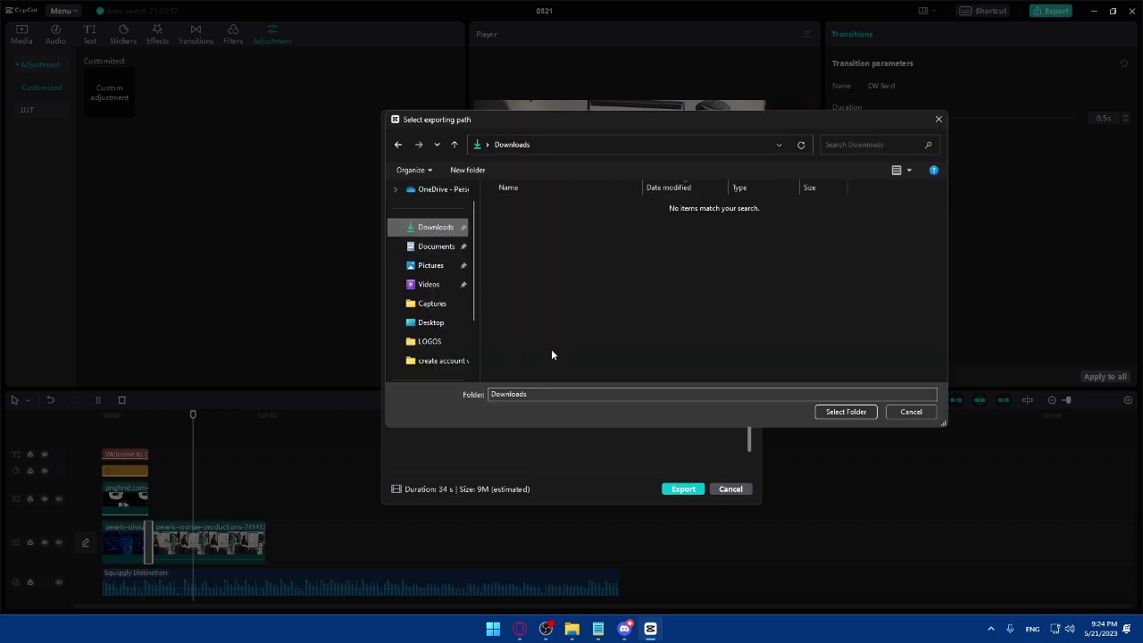
click(817, 415)
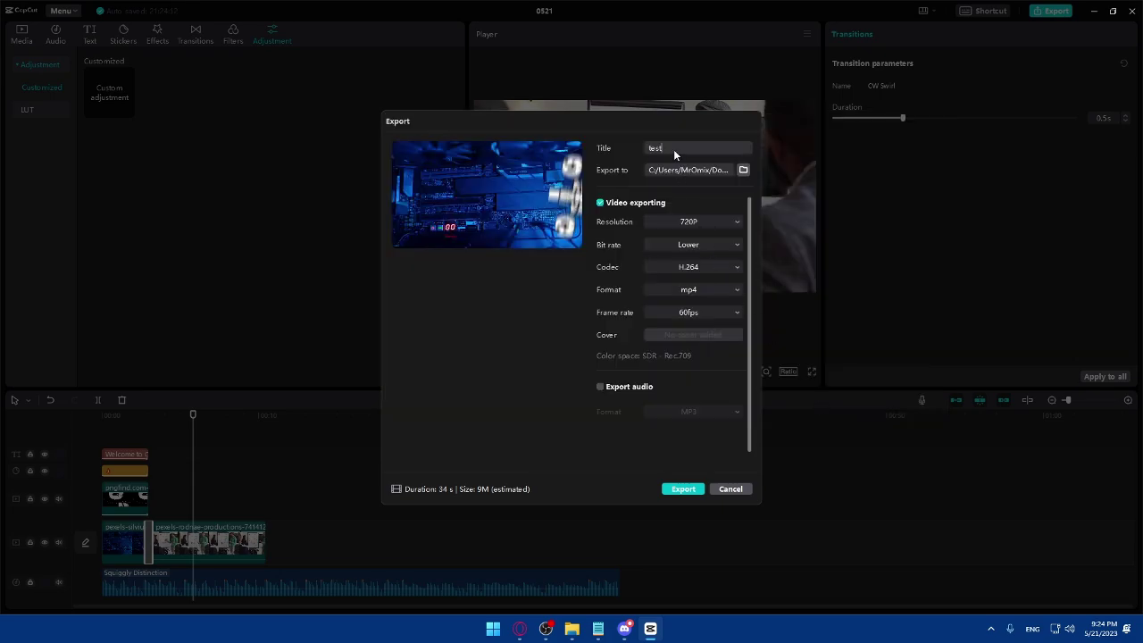
text(01)
Export the 720P mp4, keep the posting privacy at Private, and close the export window.
click(683, 488)
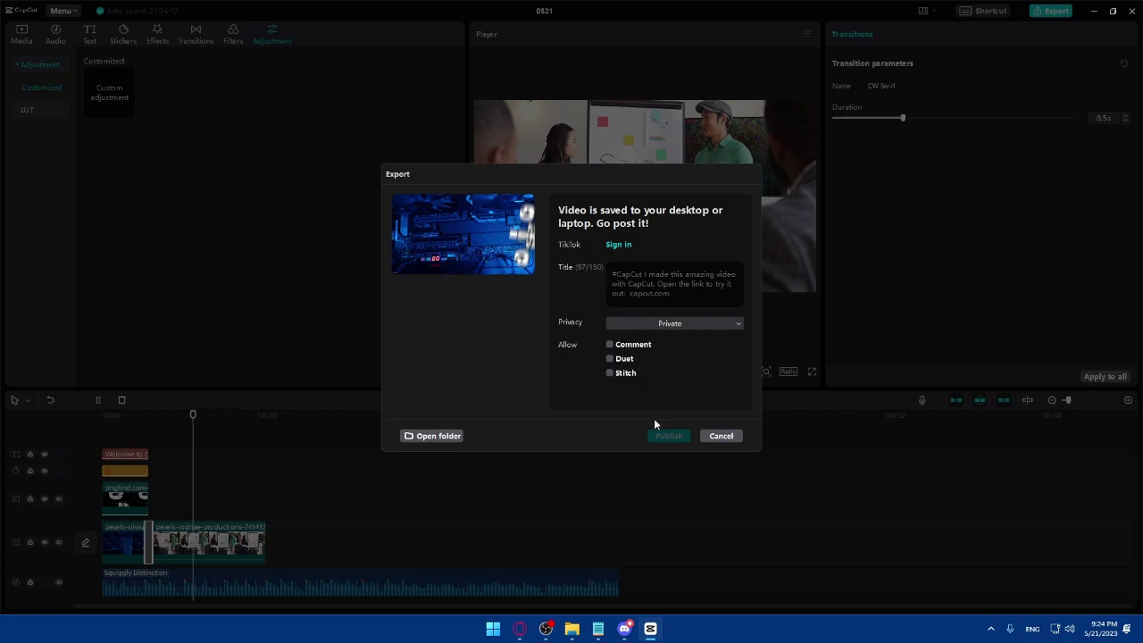
click(649, 321)
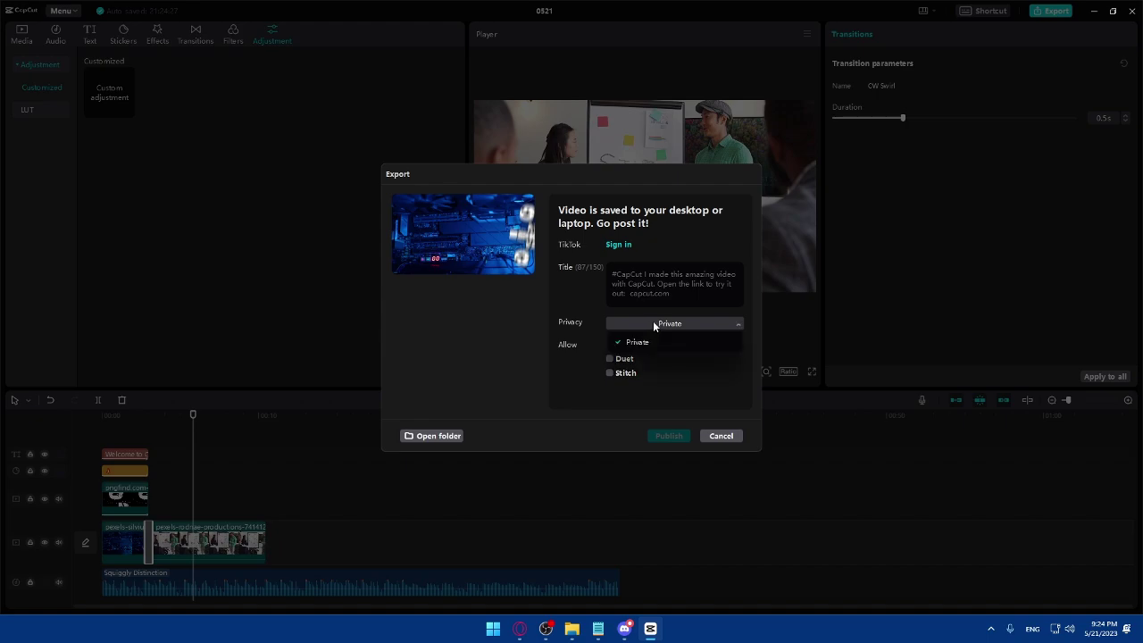
click(653, 320)
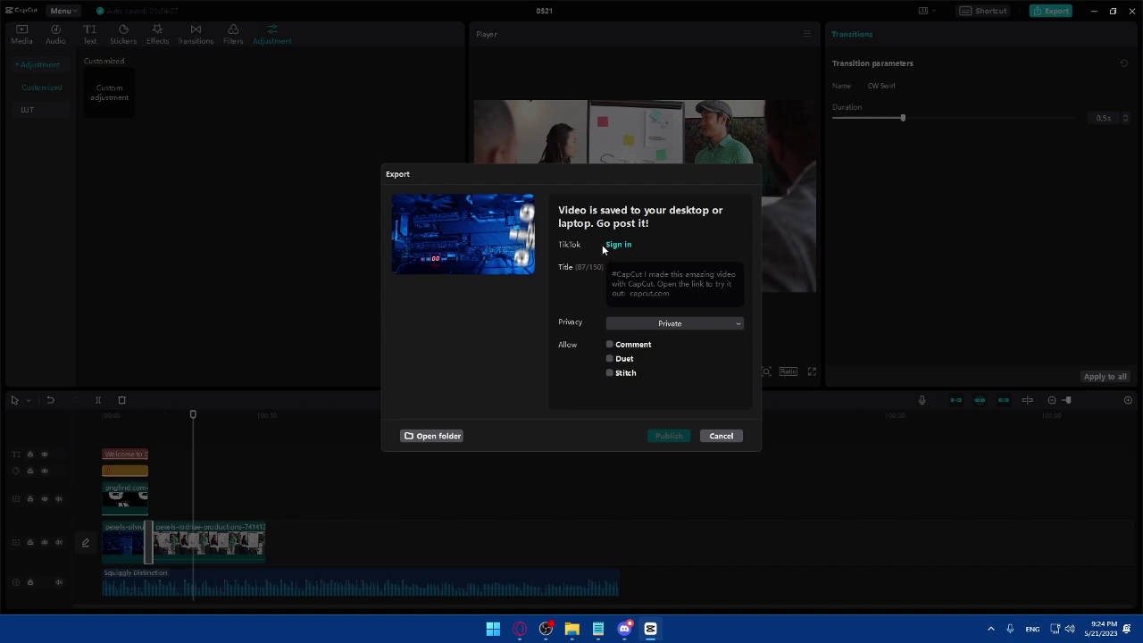
click(721, 437)
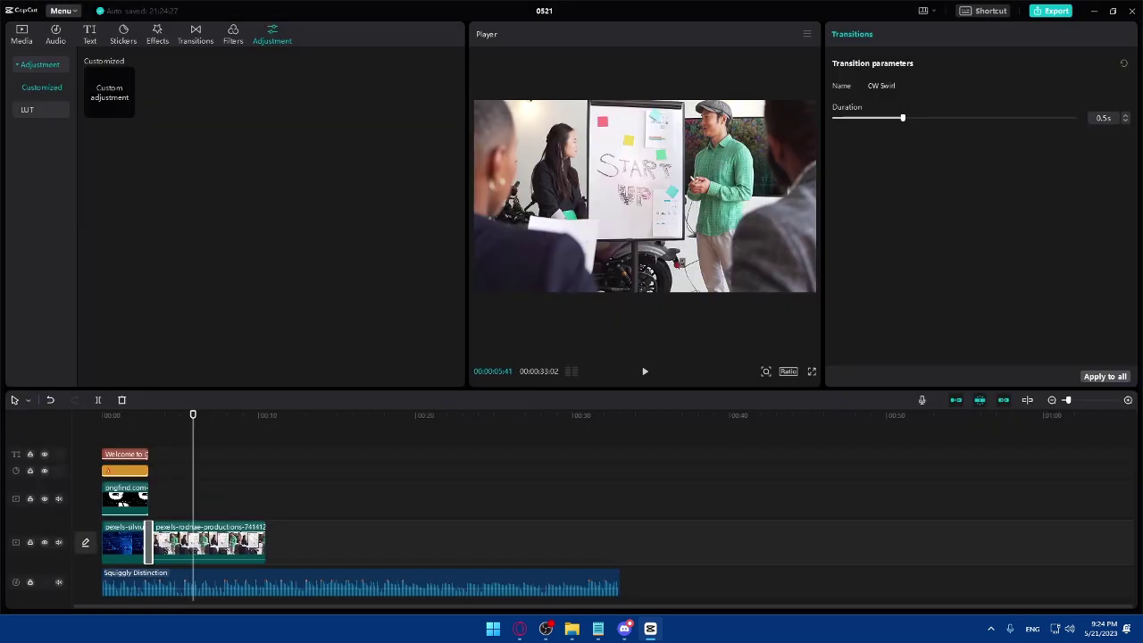